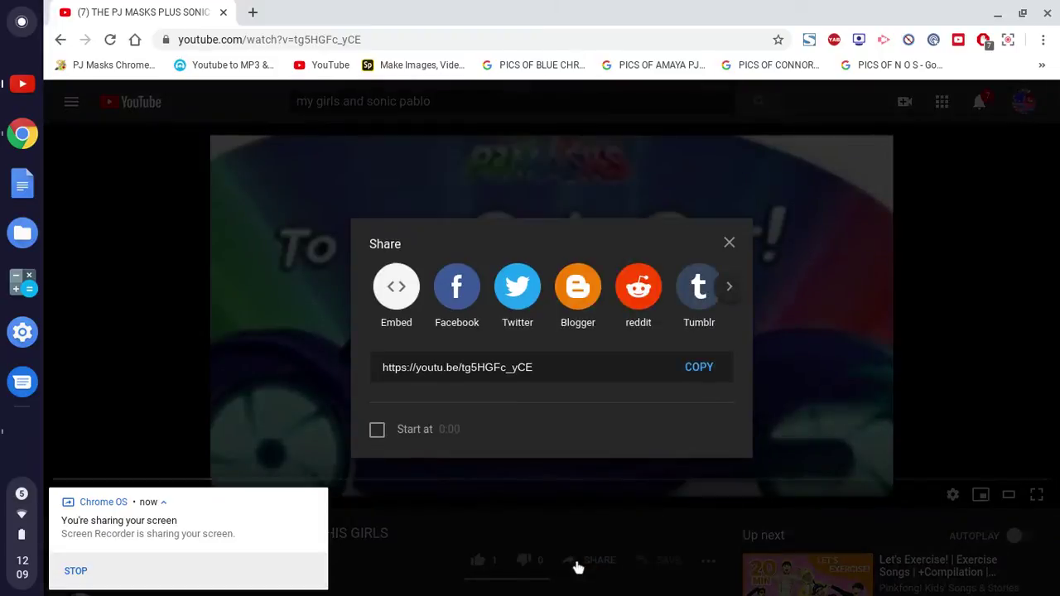
- Copy the YouTube video's share link and open the bookmarked YouTube to MP3 & MP4 converter in a new tab
left_click(696, 369)
key("ctrl+c")
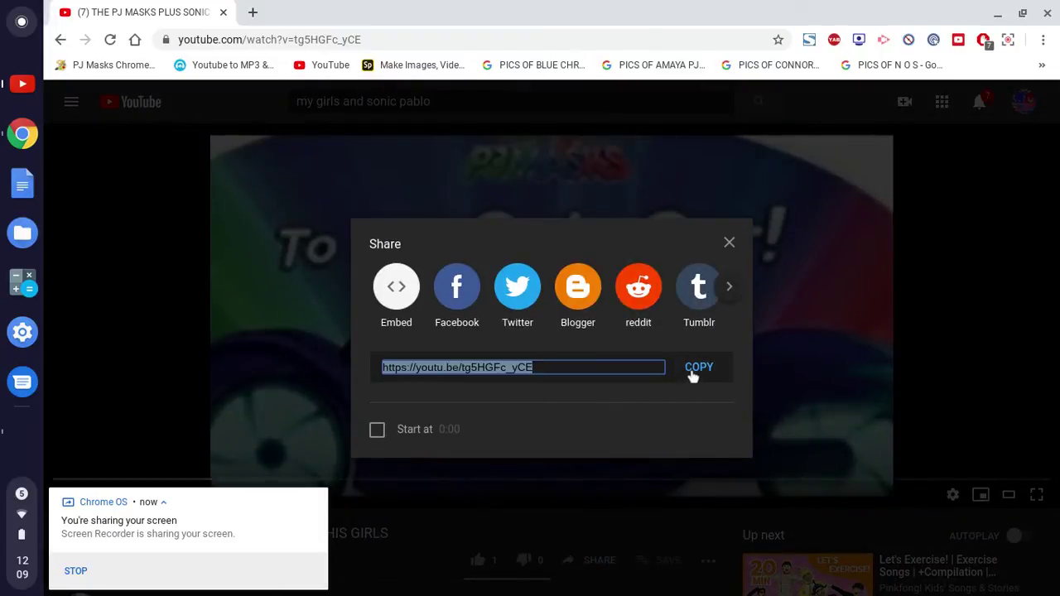
left_click(252, 12)
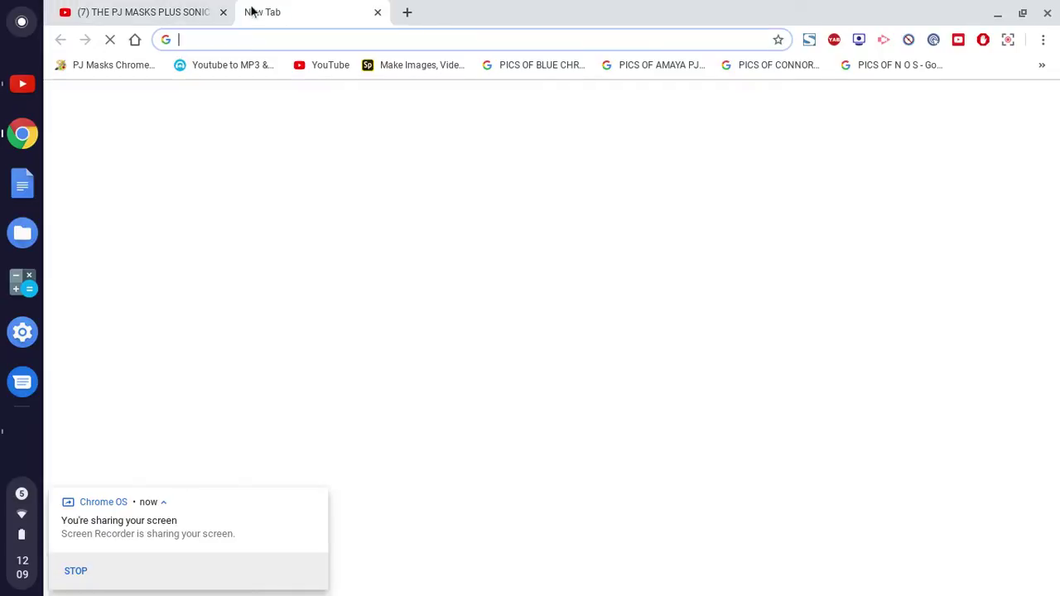
left_click(233, 68)
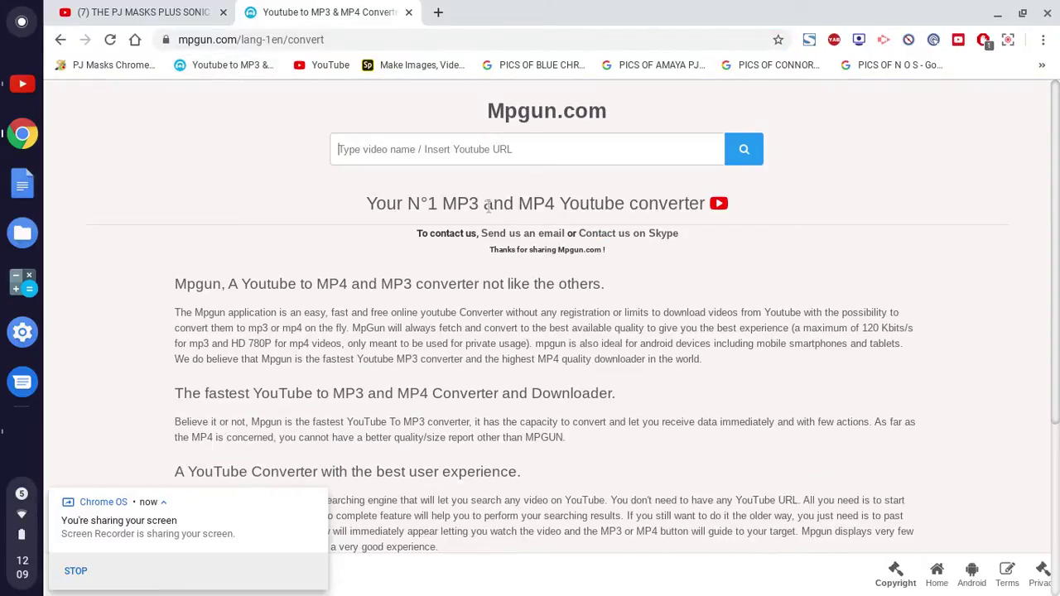
- Paste the copied video link into the Mpgun.com converter and start recording the video as MP4
right_click(479, 159)
left_click(539, 303)
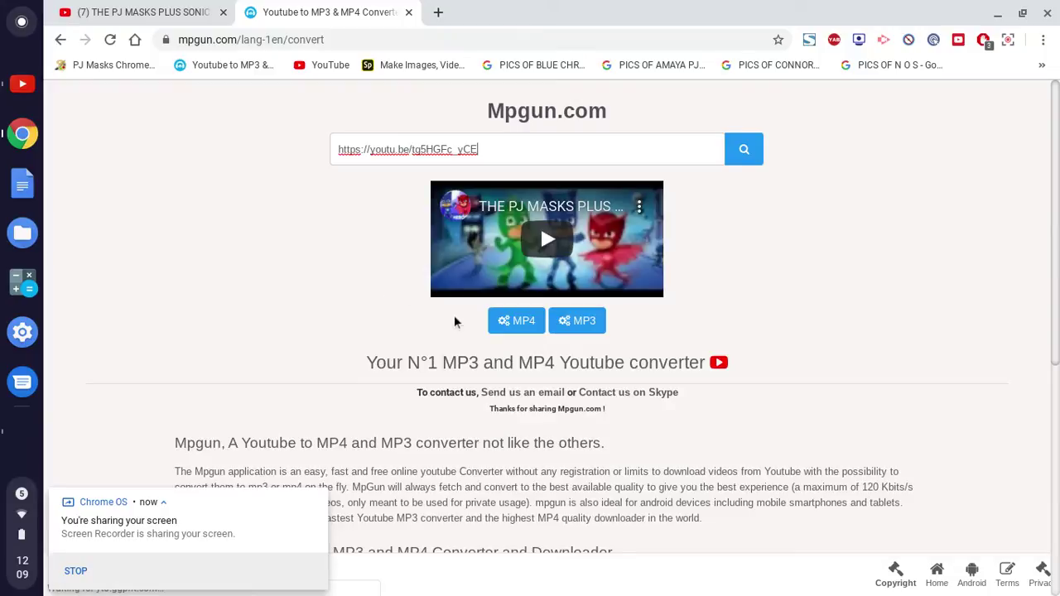
left_click(508, 323)
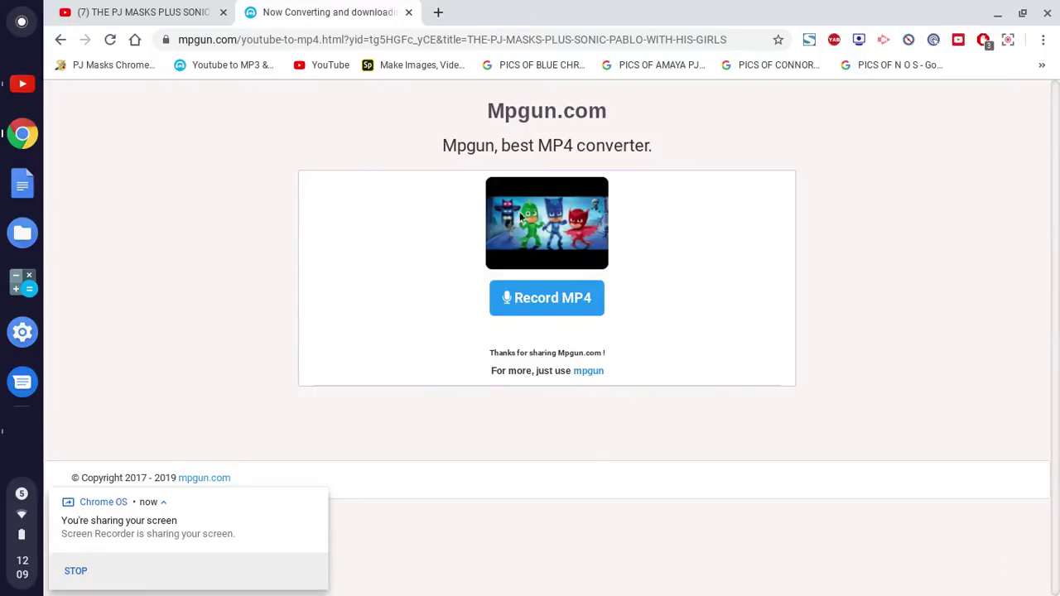
left_click(550, 305)
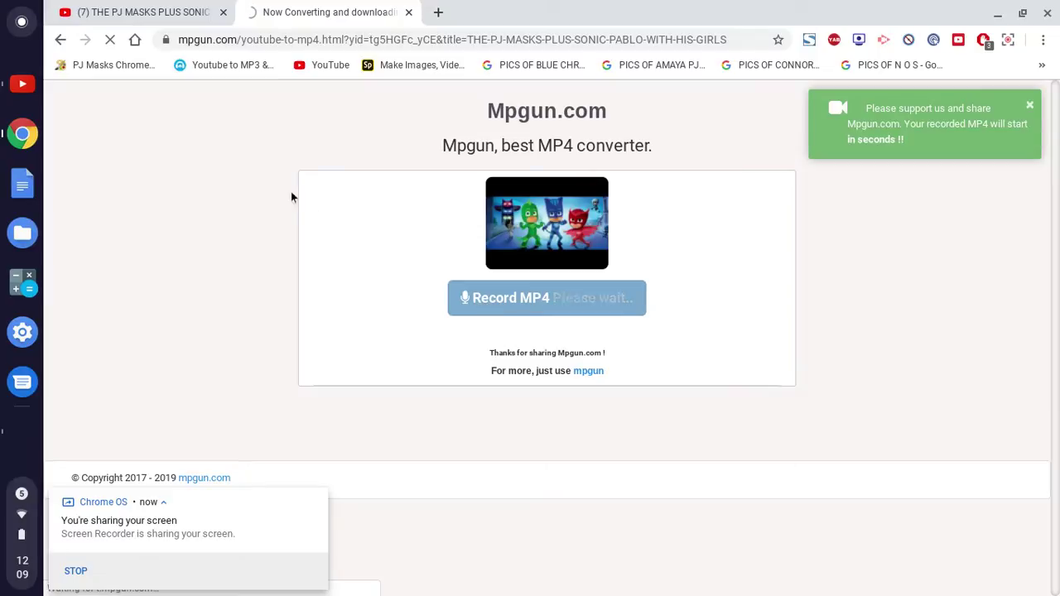
- Open the YTMP3 converter site, ytmp3.cc, in another new tab
left_click(438, 11)
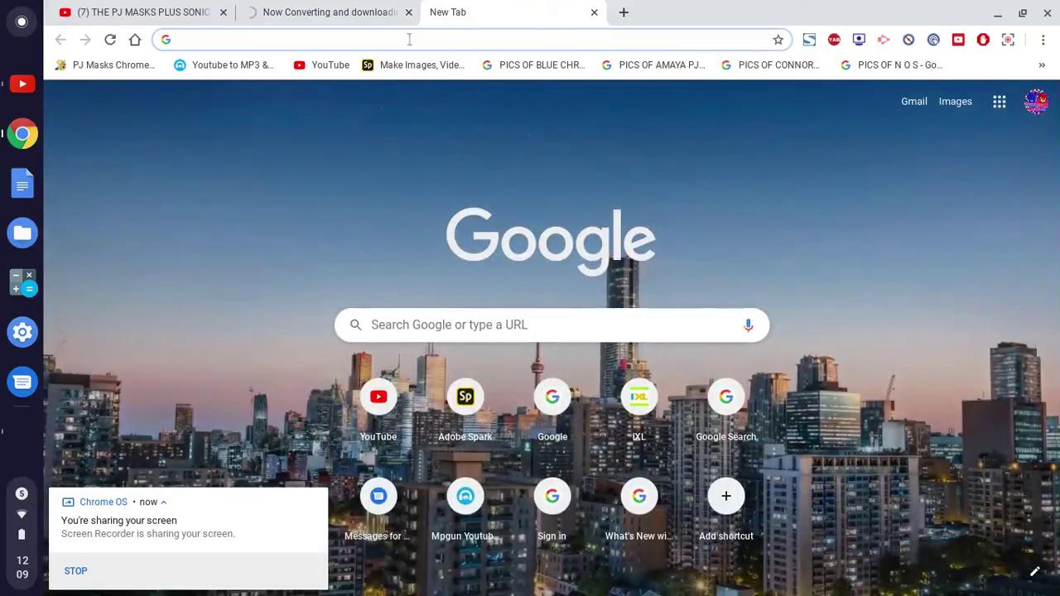
left_click(409, 39)
type("YTMO")
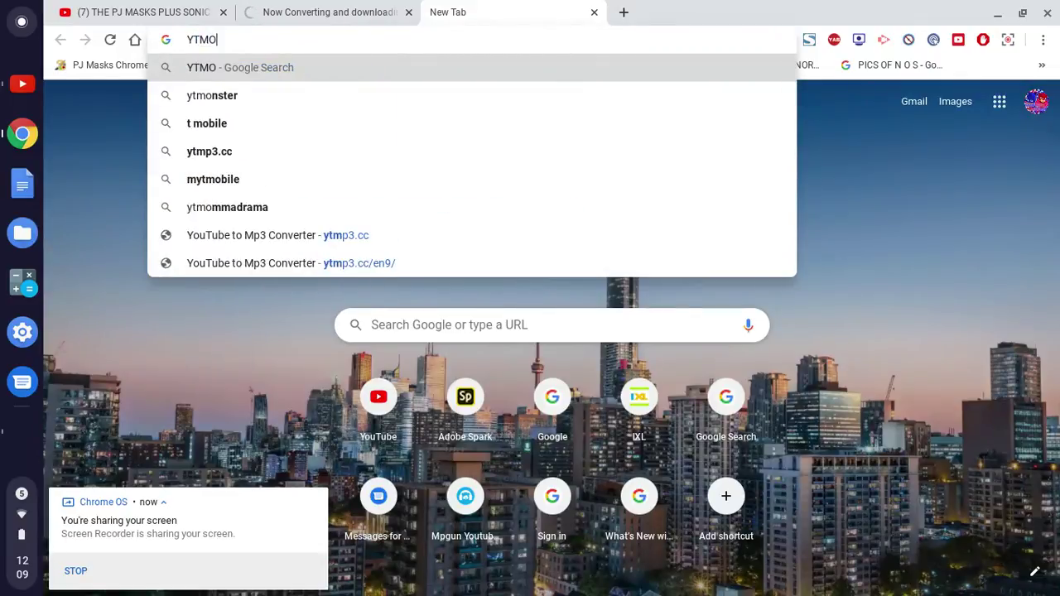
key("BackSpace")
type("P3")
key("Return")
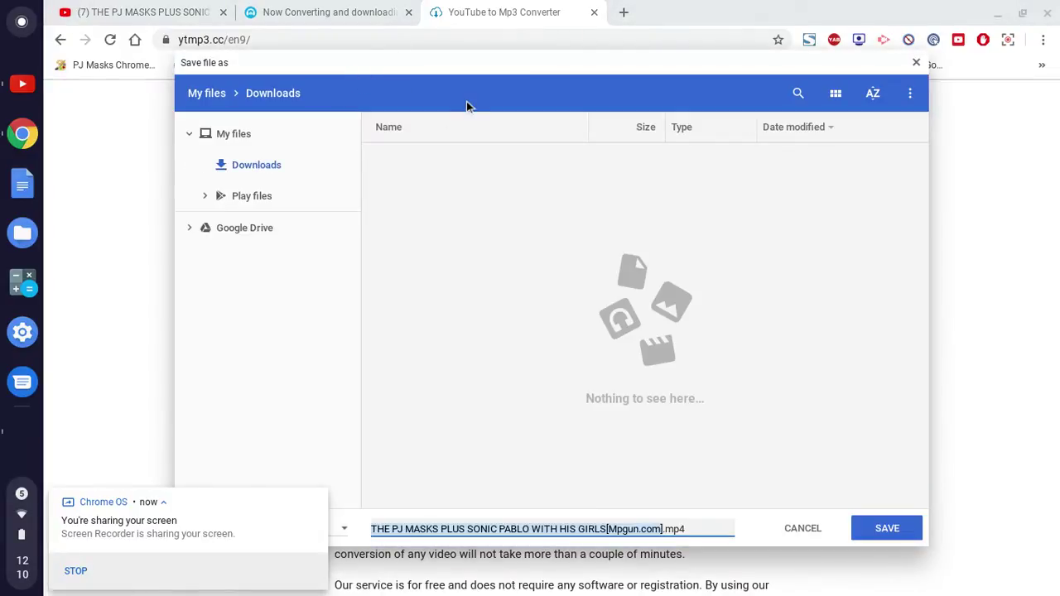
- Save the recorded MP4 in Downloads under its suggested name, and open YouTube's video upload from the original video page
key("Return")
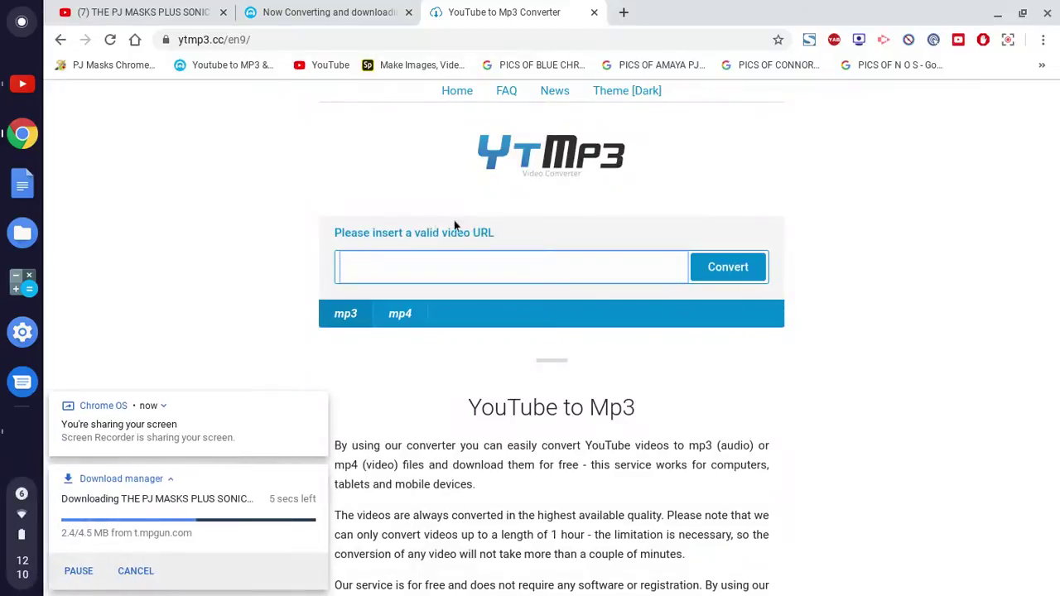
left_click(133, 11)
key("Escape")
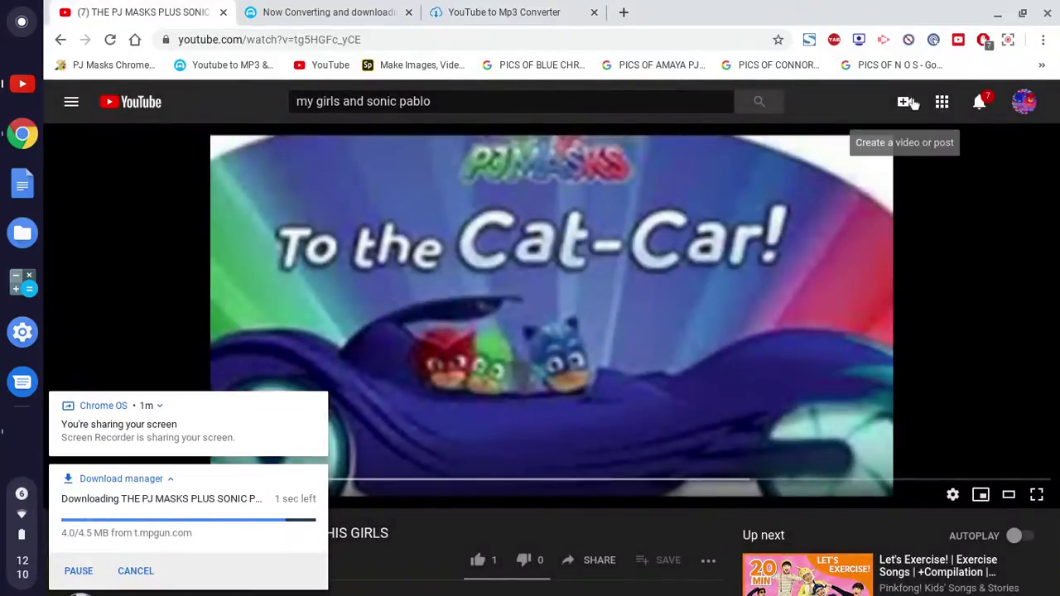
left_click(905, 102)
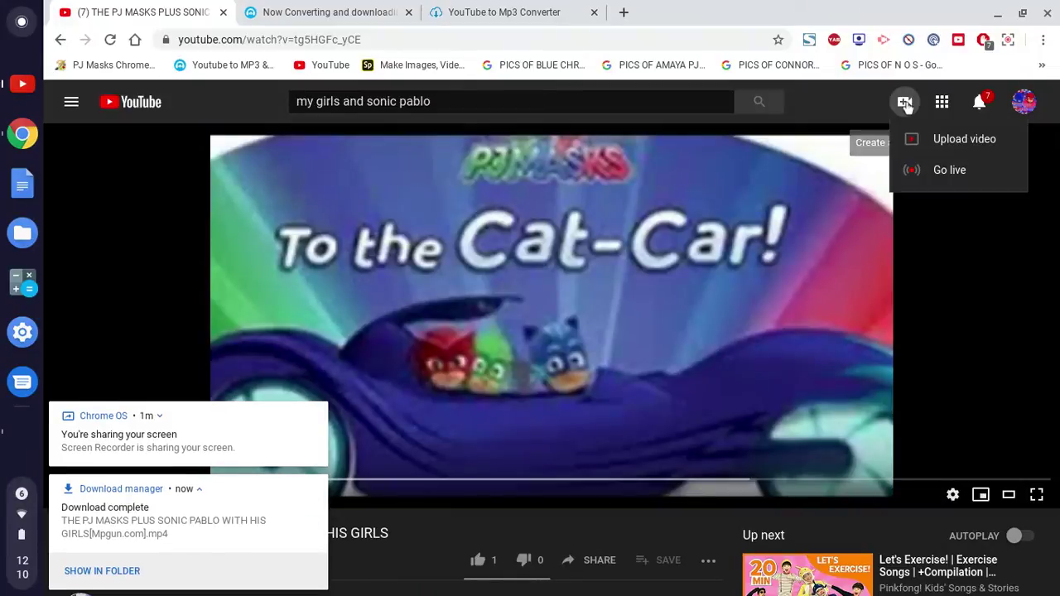
left_click(921, 131)
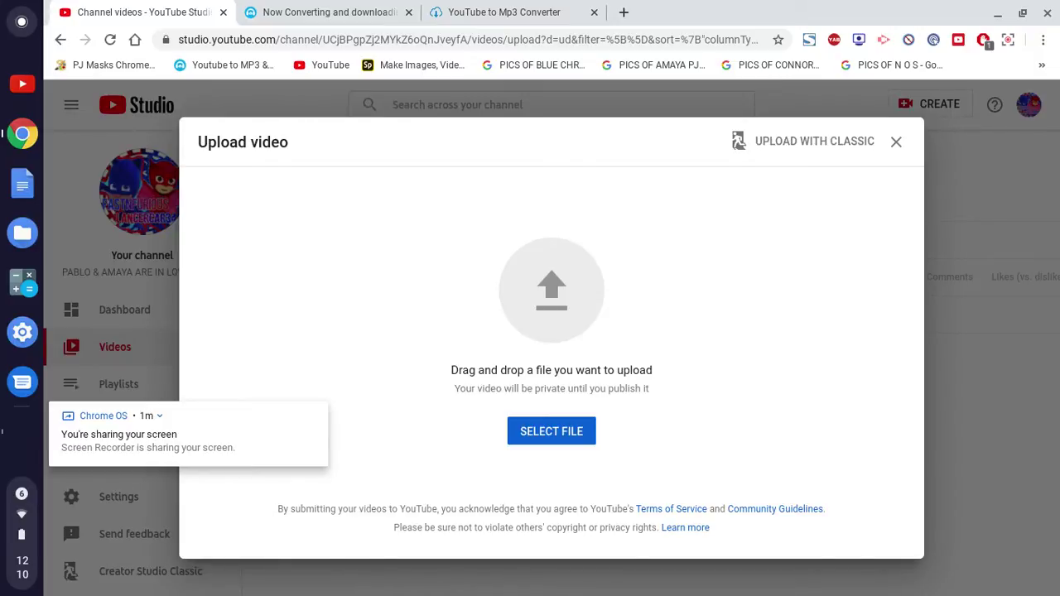
- Select the downloaded MP4 from the Downloads folder as the video to upload
left_click(563, 430)
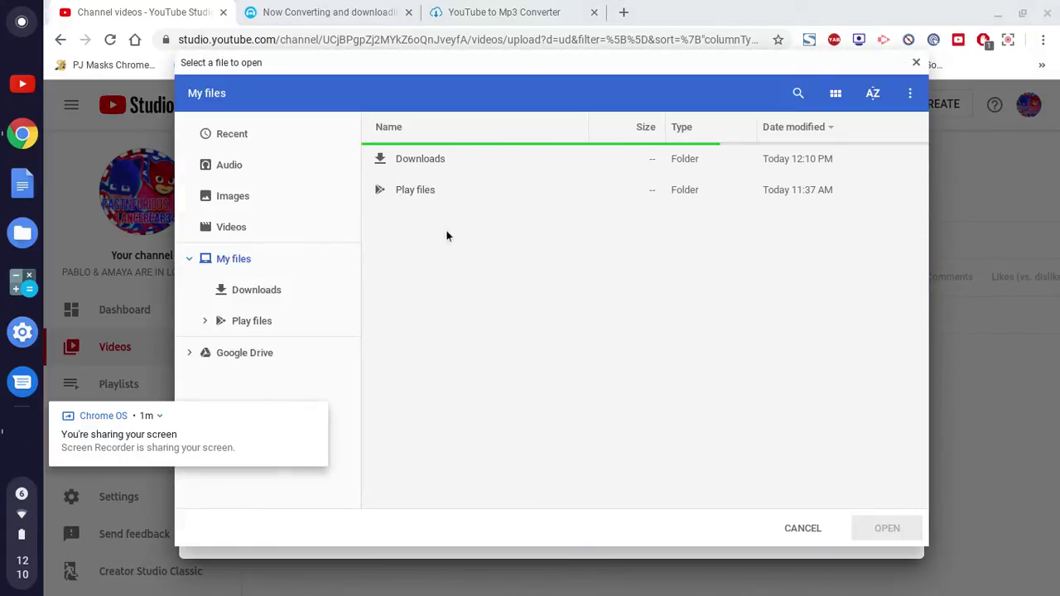
double_click(420, 159)
double_click(427, 160)
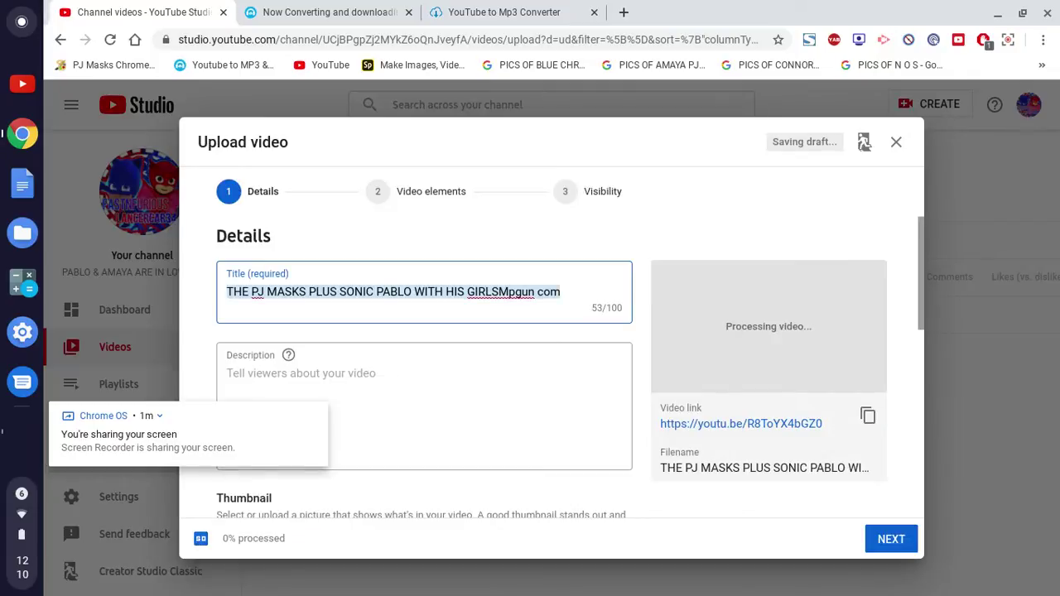
- Remove the trailing "Mpgun com" from the uploaded video's title so it ends with GIRLS
left_click(572, 292)
key("BackSpace")
key("BackSpace")
key("BackSpace")
key("BackSpace")
key("BackSpace")
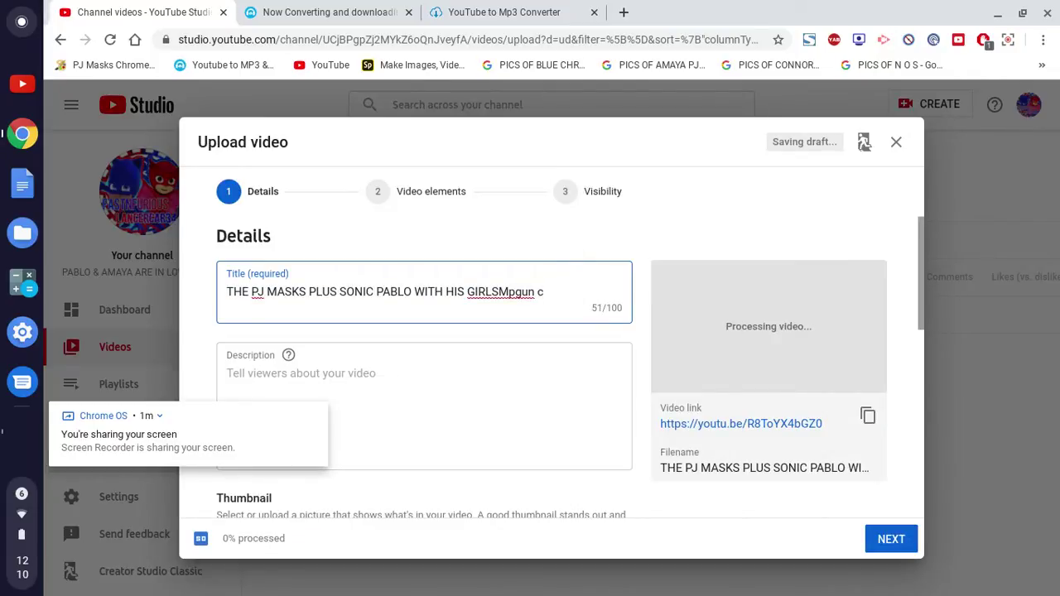
key("BackSpace")
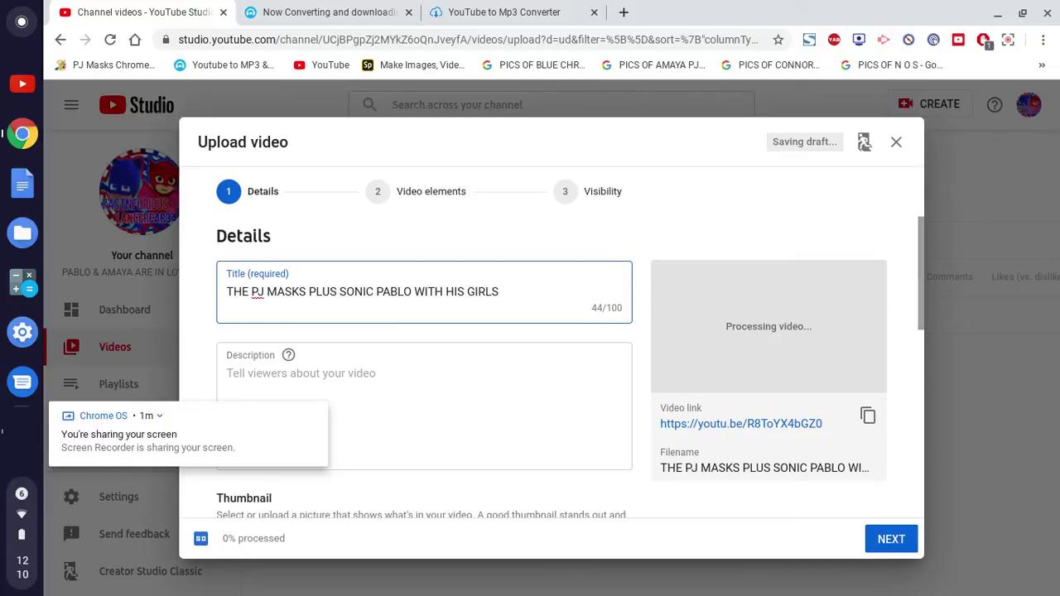
- Insert POWERPUFF before GIRLS in the title and delete the leading word THE
type("POWER")
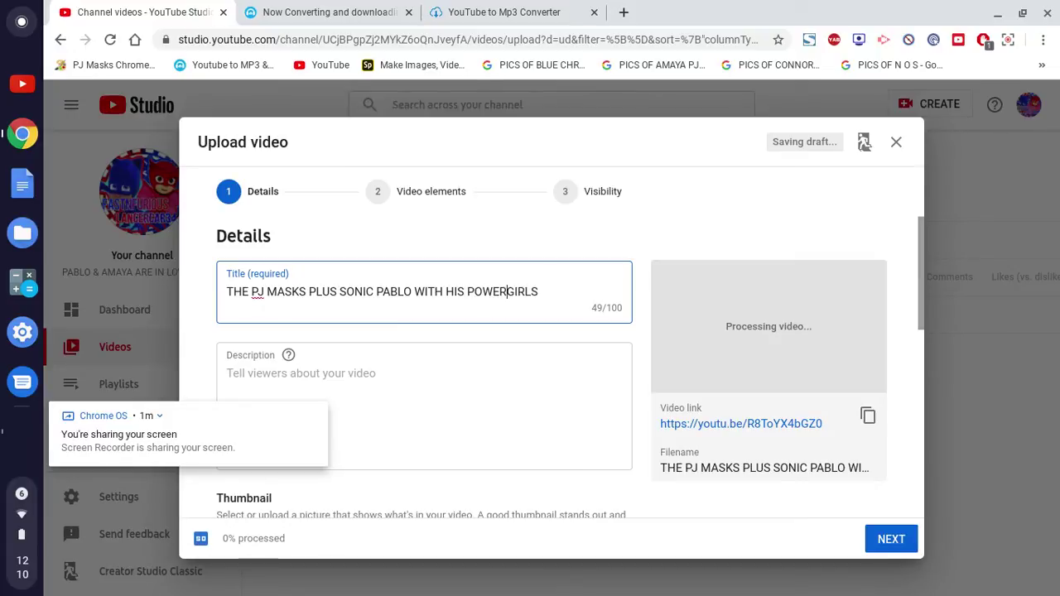
type("PUFF")
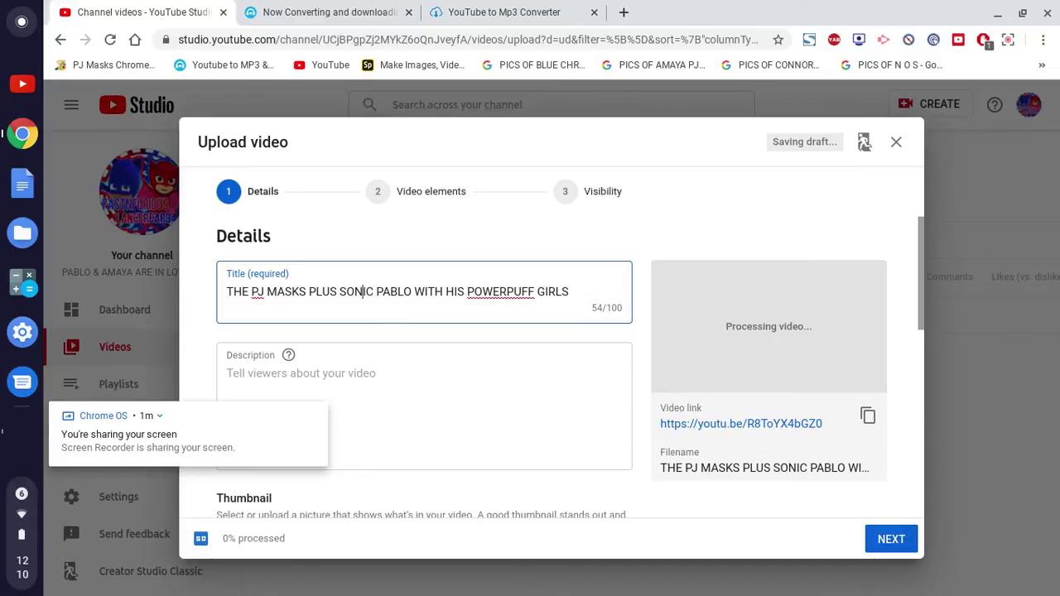
key("BackSpace")
key("BackSpace")
key("BackSpace")
key("BackSpace")
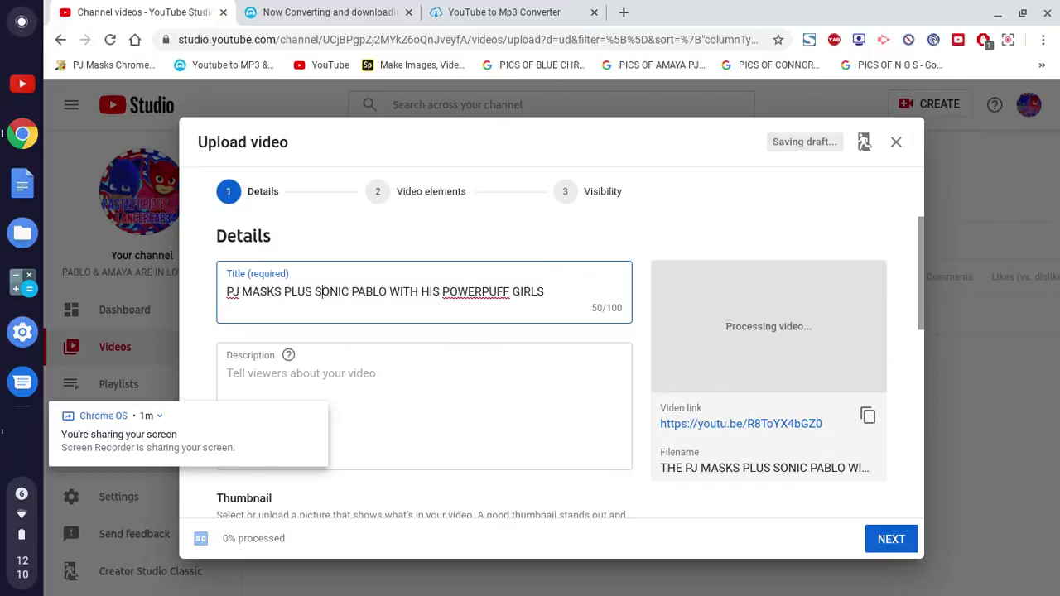
- Replace the name after SONIC in the video title with BOY
key("BackSpace")
key("BackSpace")
key("BackSpace")
key("BackSpace")
key("BackSpace")
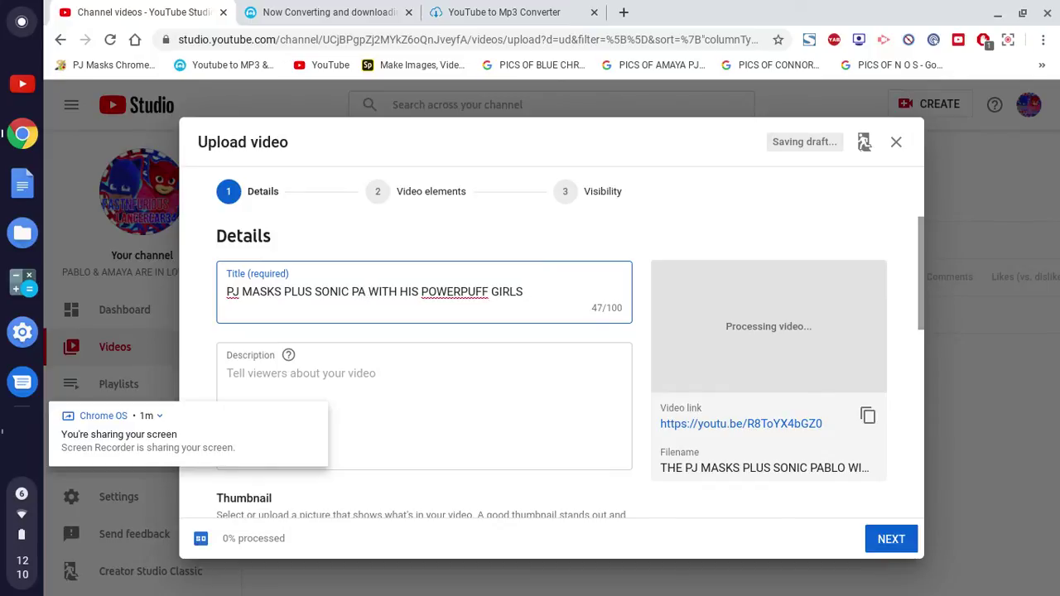
type("BOY")
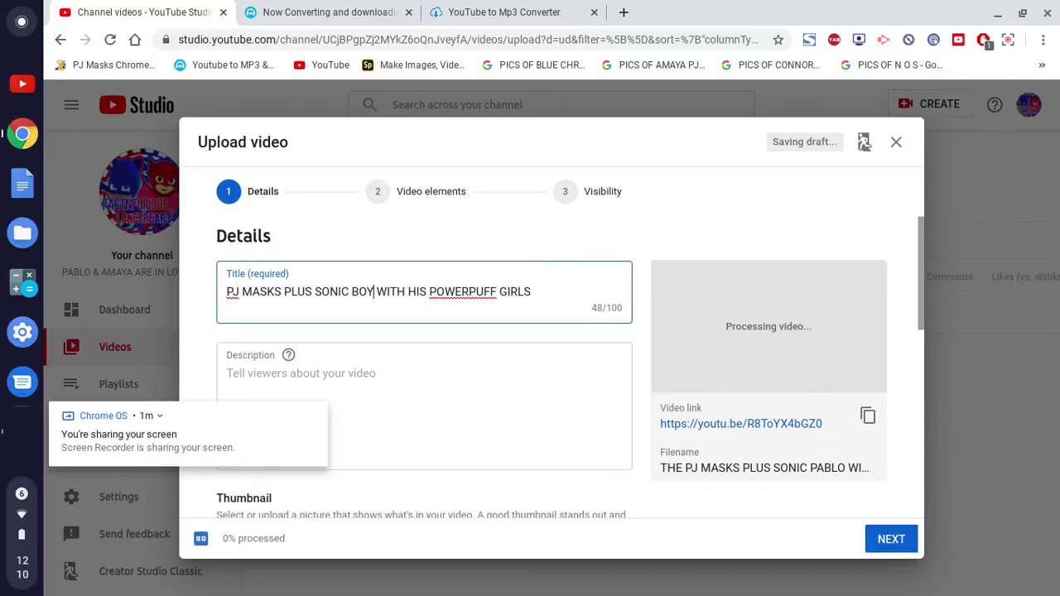
- Shorten WITH to W/ in the video title
key("BackSpace")
key("BackSpace")
key("BackSpace")
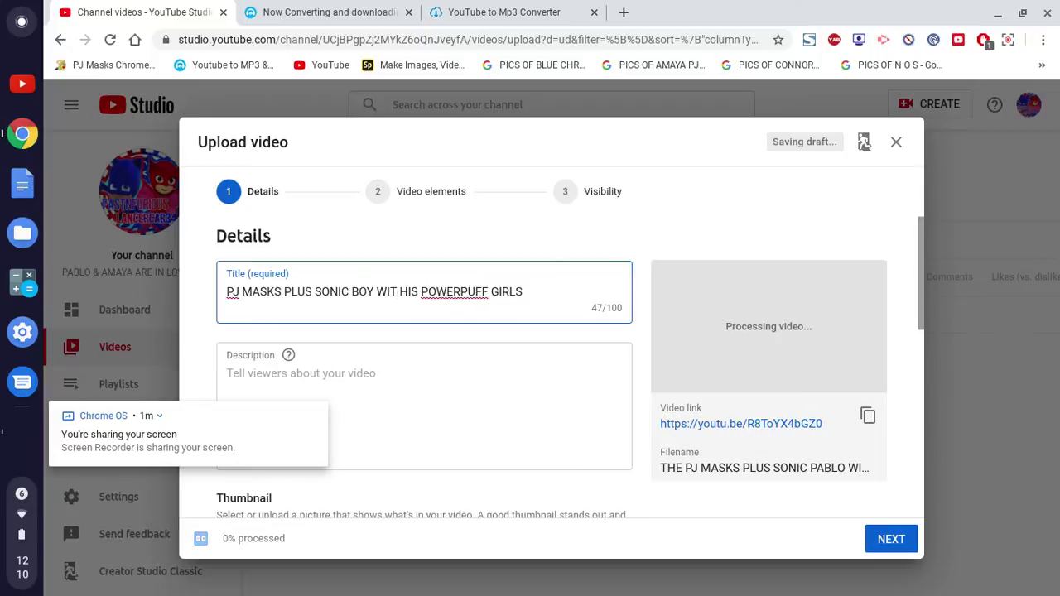
type("/ ")
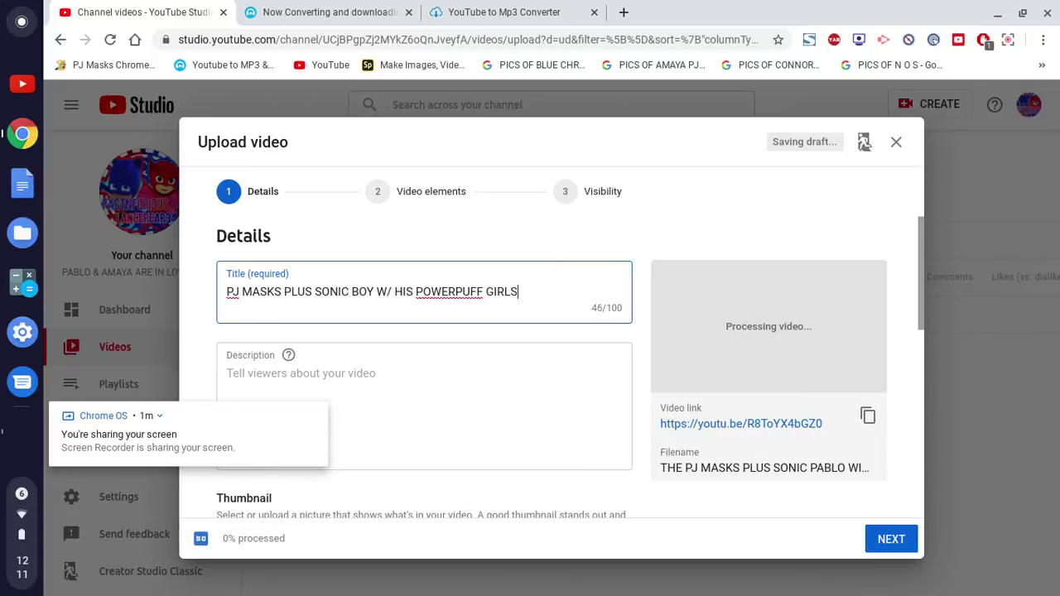
- Append "HELPING MY TEAM BE THE STRONGEST TEAM AROUND" to the end of the video title
type("HIS POWERPUFF GIRLS HELPIN")
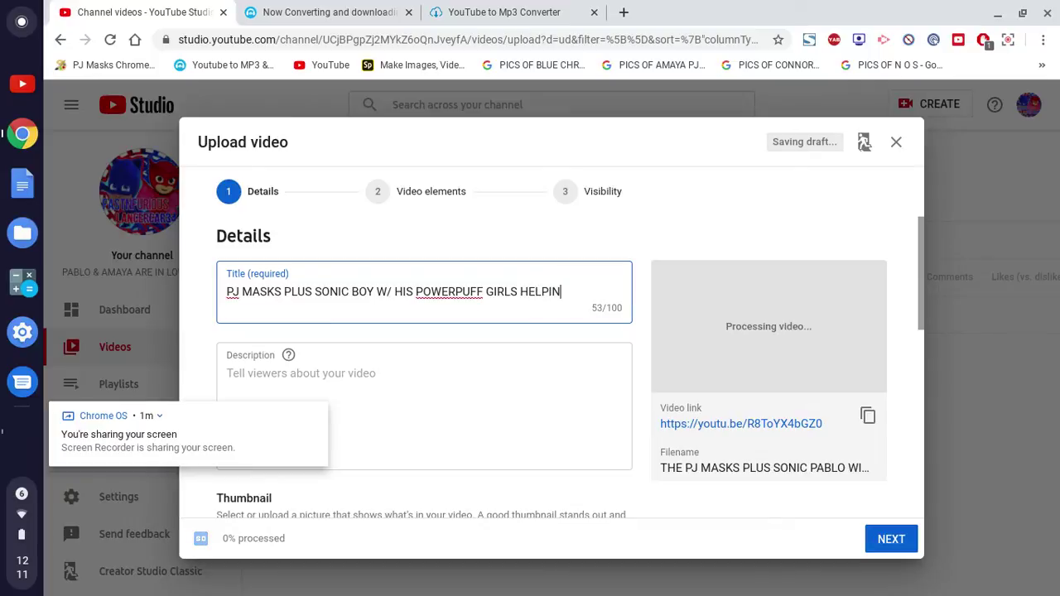
type("G MY TEAM")
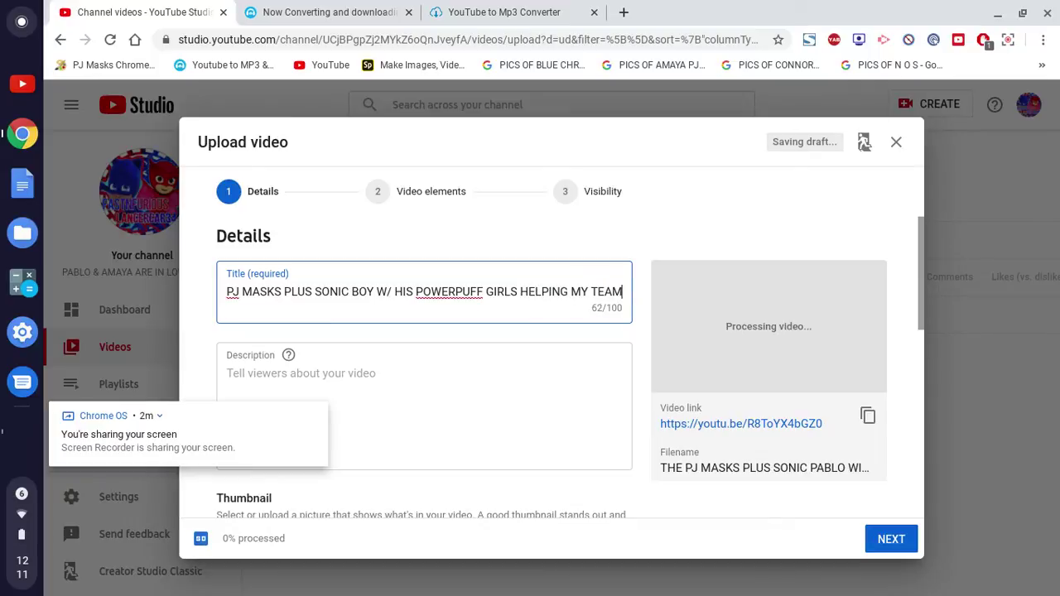
type(" BE ")
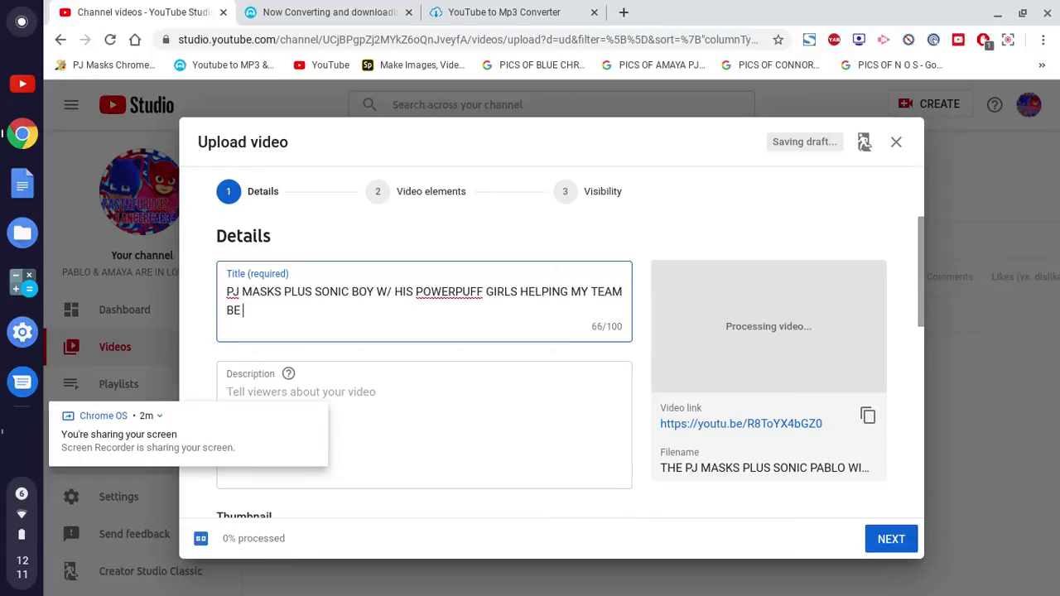
type("THE STR")
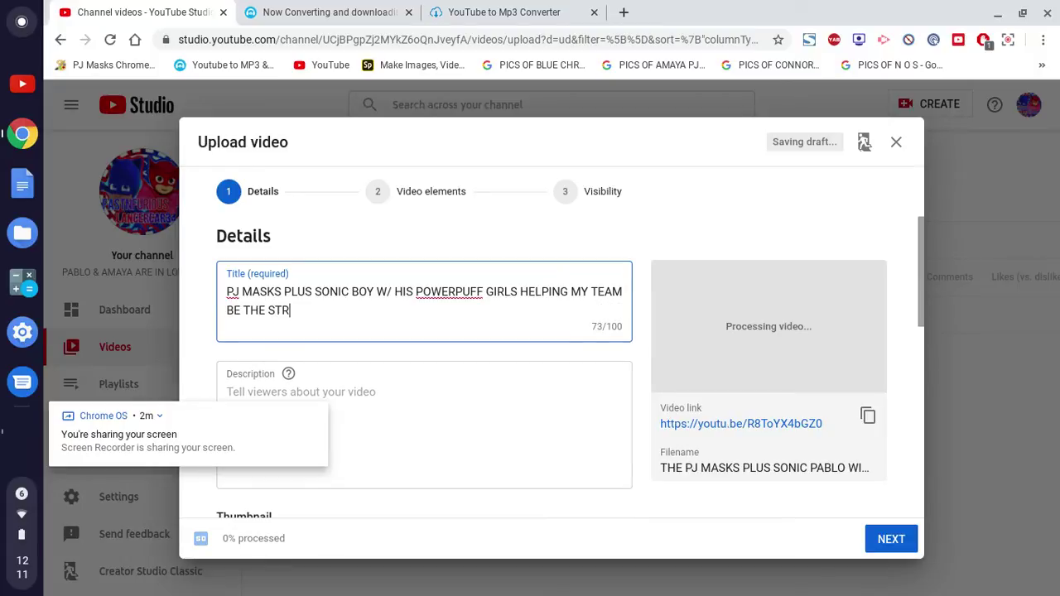
type("ONGEST")
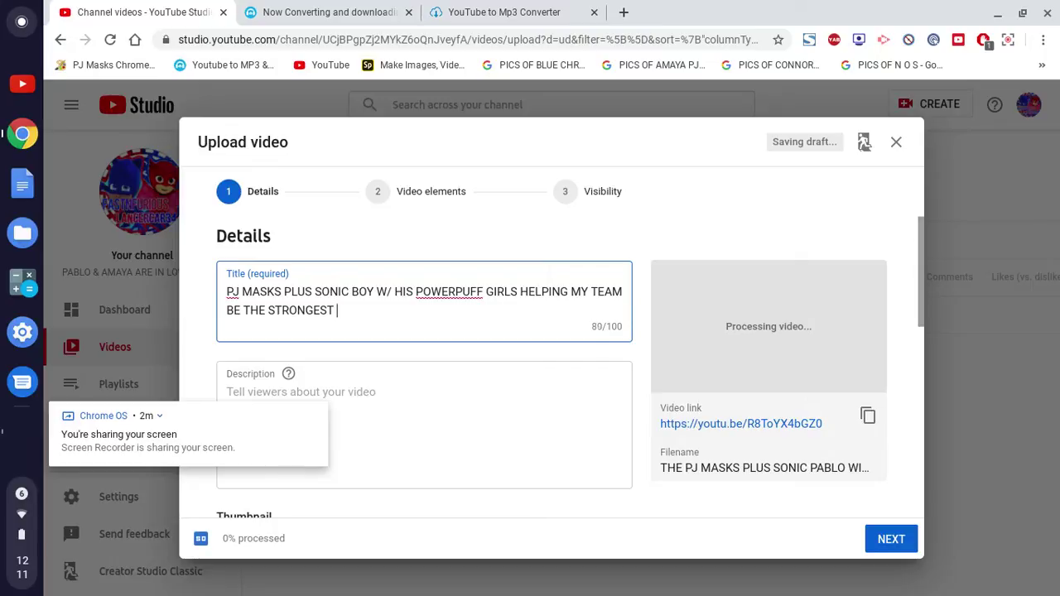
type(" TEAM AROUND")
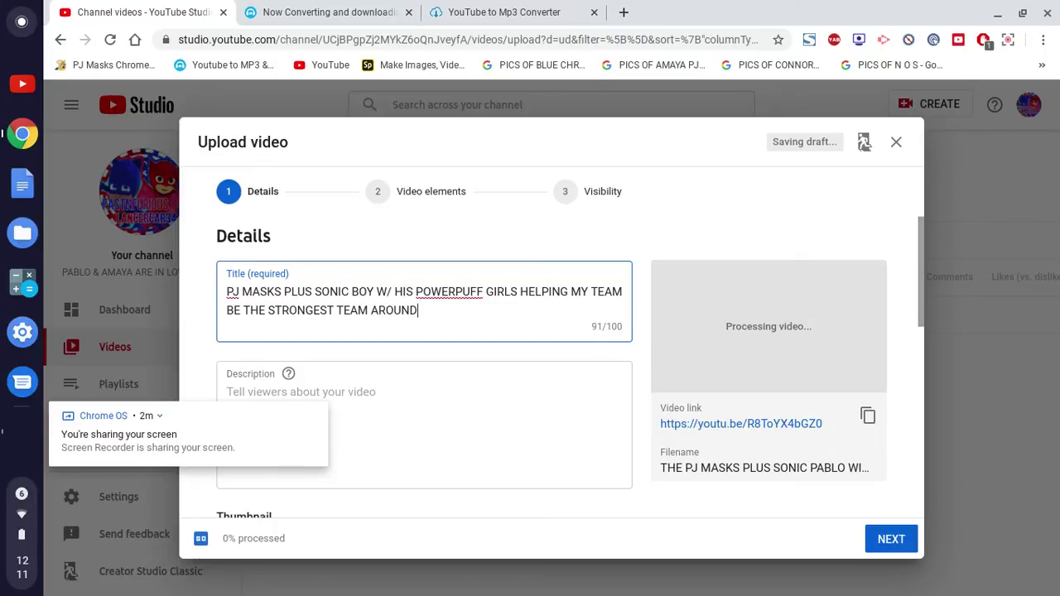
- Add the number 101.5 at the beginning of the video title
left_click(226, 291)
type("101")
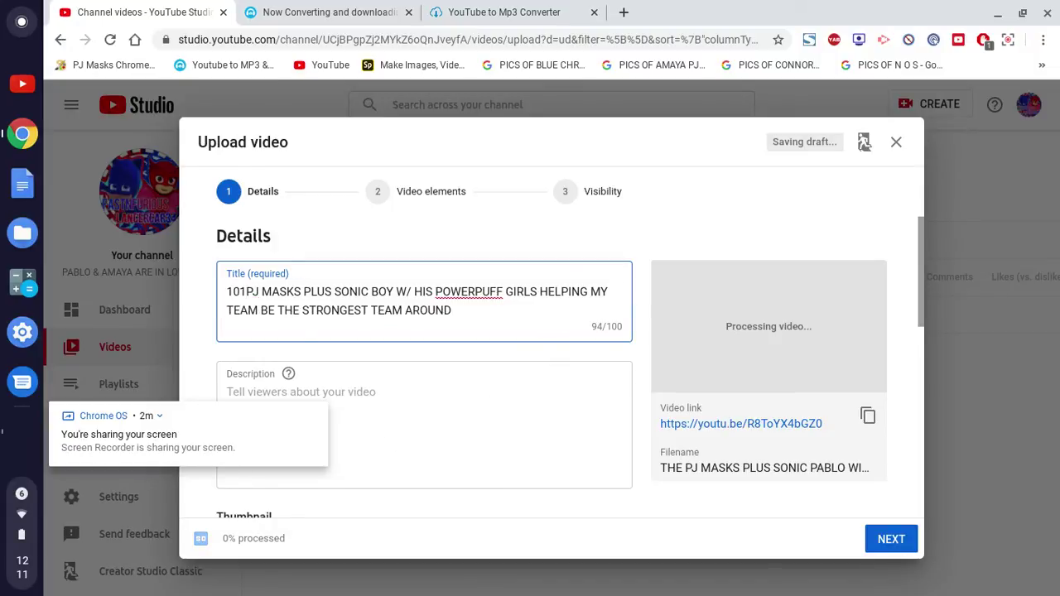
type(".5")
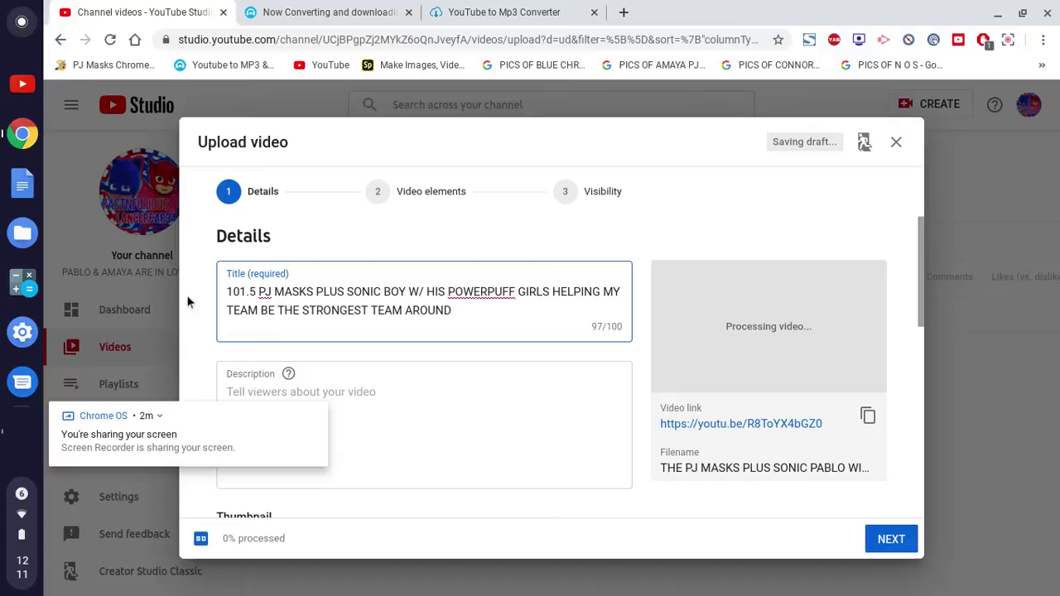
- Enter the two name hashtags on the first line of the video description
left_click(330, 392)
left_click(317, 414)
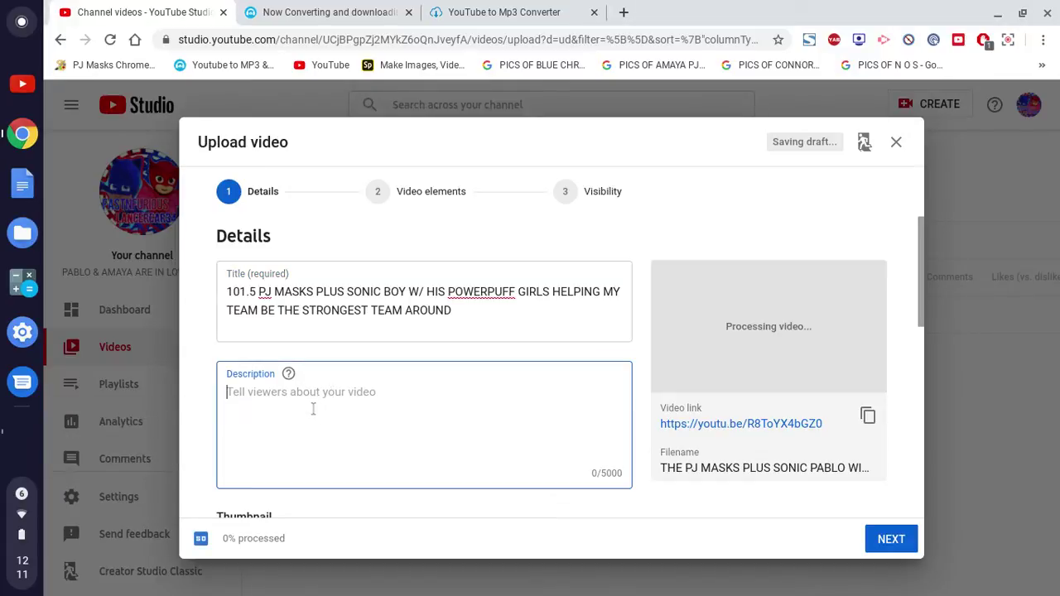
type("#")
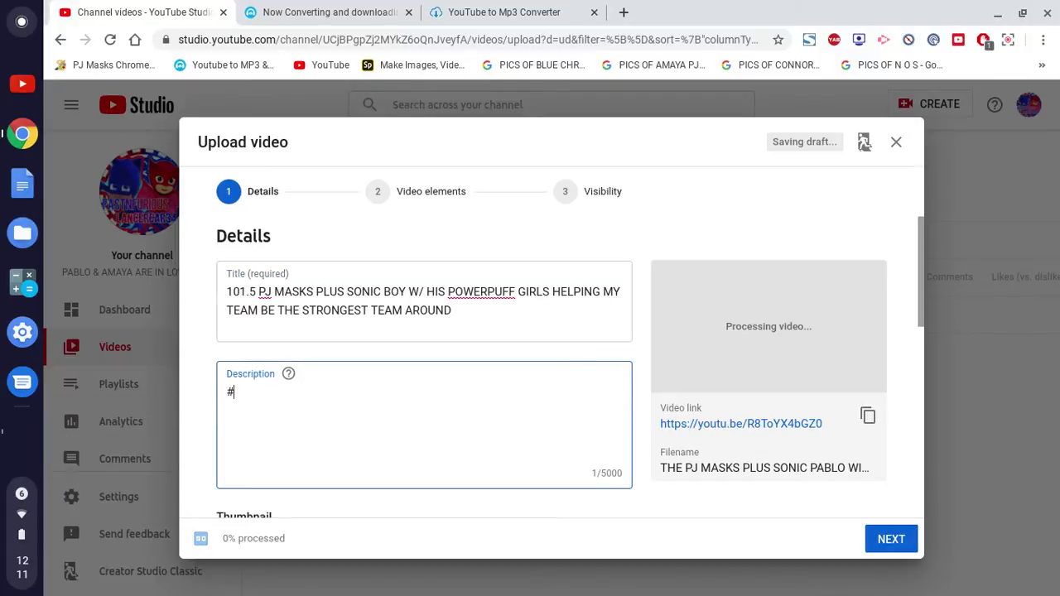
type("Amaya15 ")
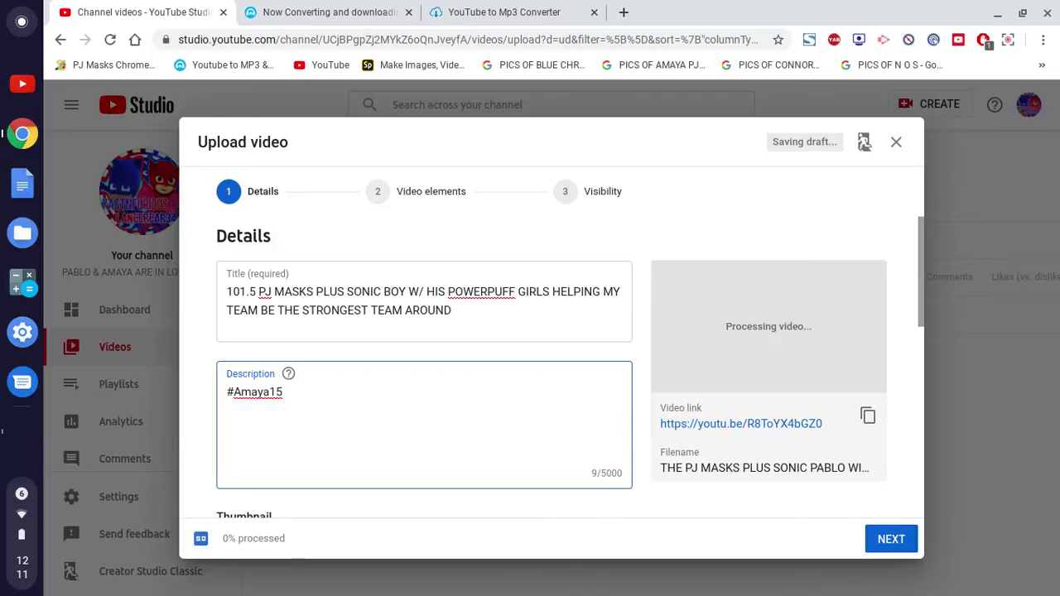
type("#Pab")
- Below the hashtags, write "THIS IS A VIDEO I HAD OFF MY CHANNEL THE OTHER ONE IT WAS HACKED TO"
type("THIS IS ")
type("A ")
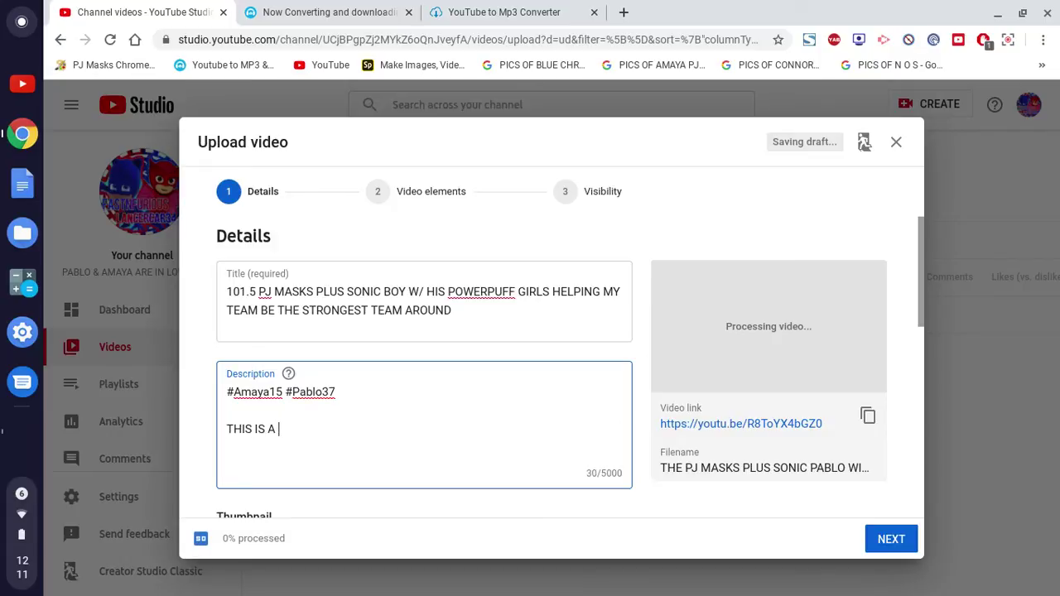
type("VIDEO I HAD OFF MY ")
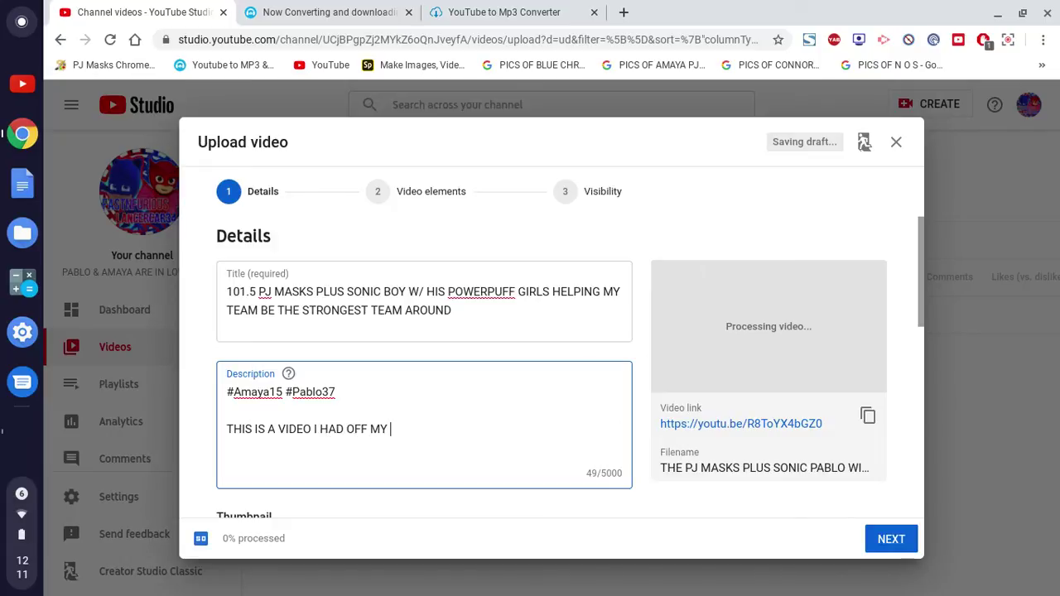
type("CHANNEL THE OTHER ONE IT")
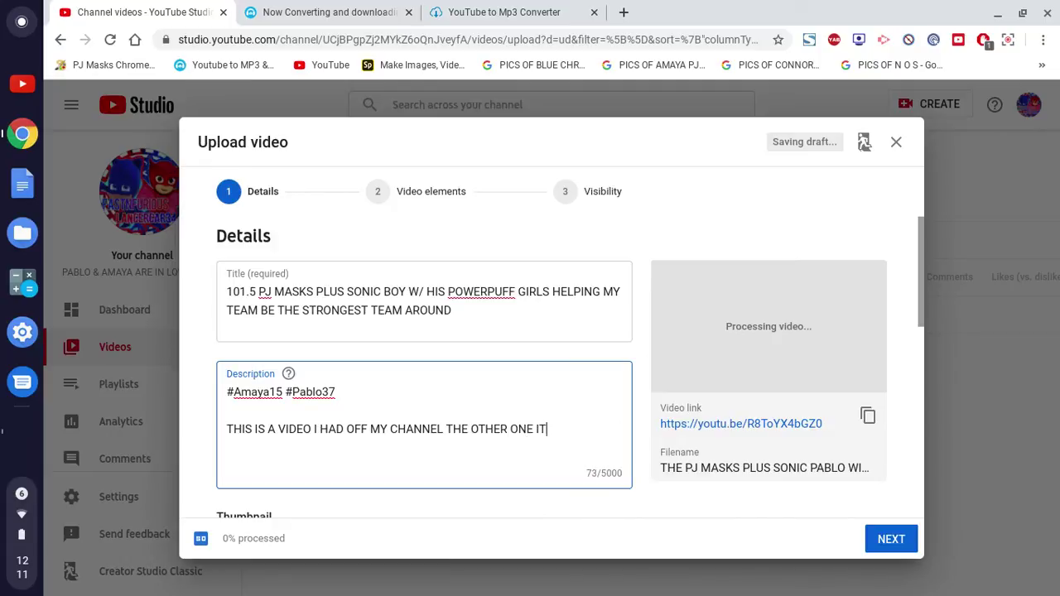
type(" WAS HACKED TO ")
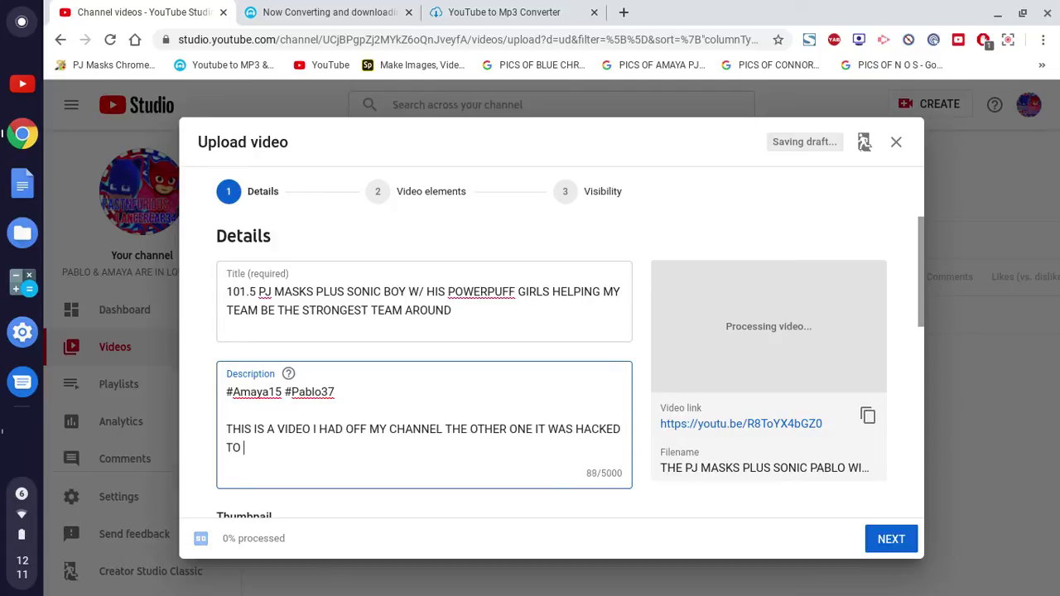
- Continue the description sentence with "GET THE VIDEO BACK YOU CONVERT IT MP4"
type("GET THE VIDEO ")
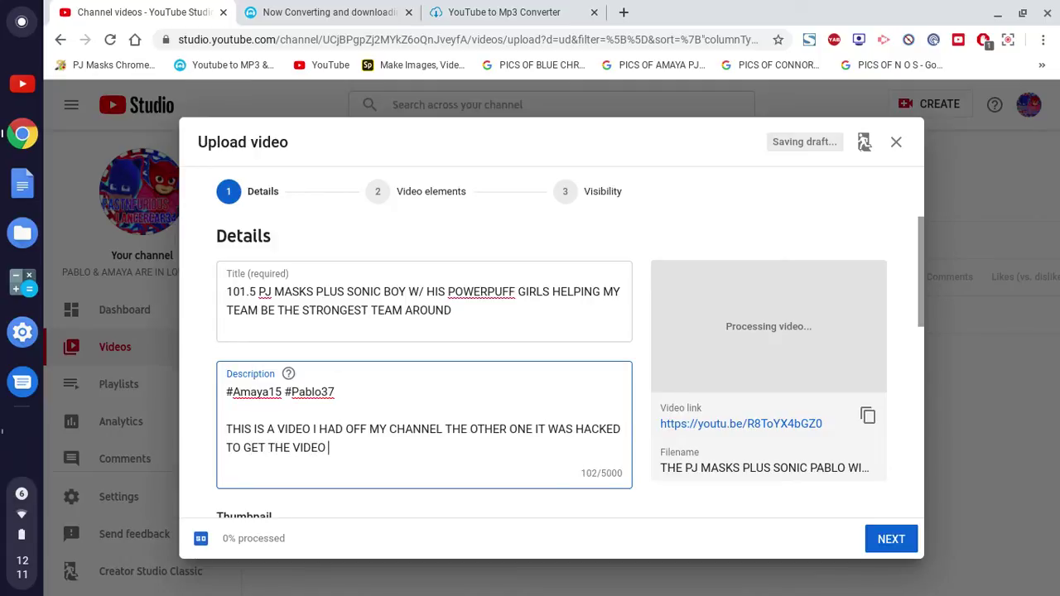
type("BACK YOU UP")
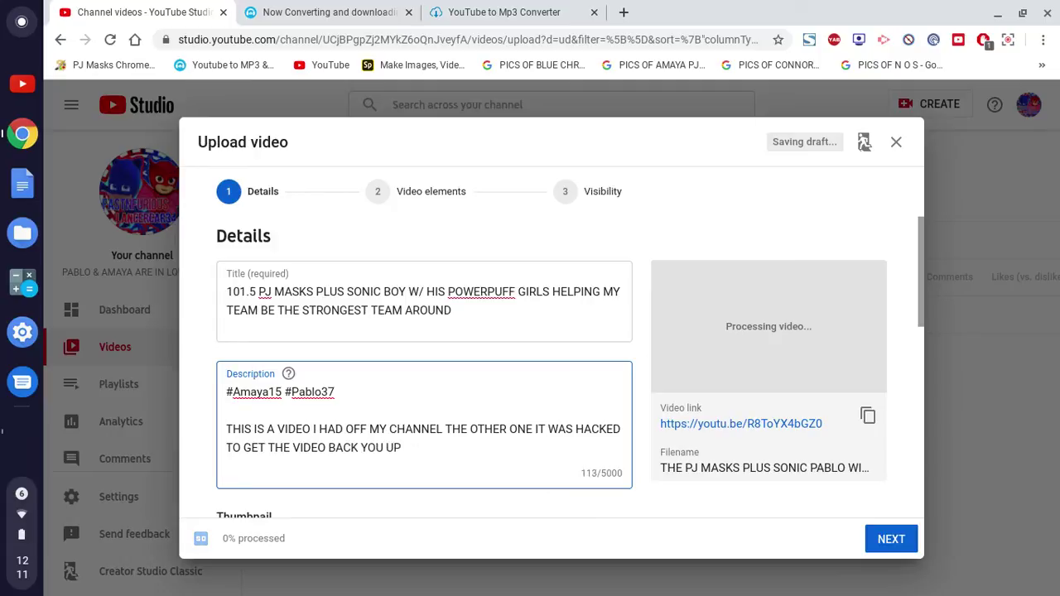
type("LOACONVERT IT")
scroll(334, 414, "down", 2)
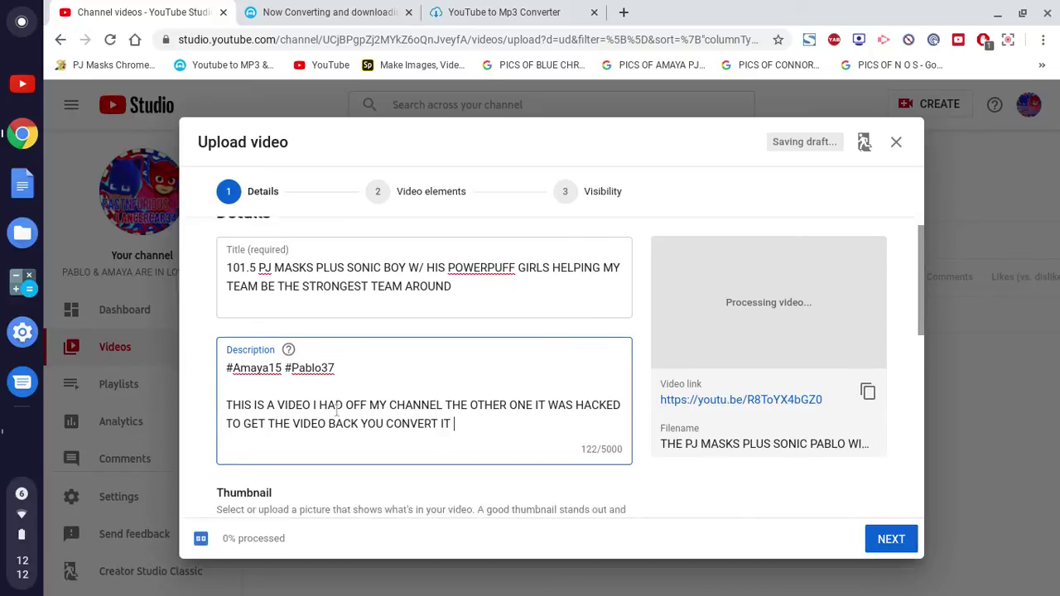
scroll(335, 406, "down", 2)
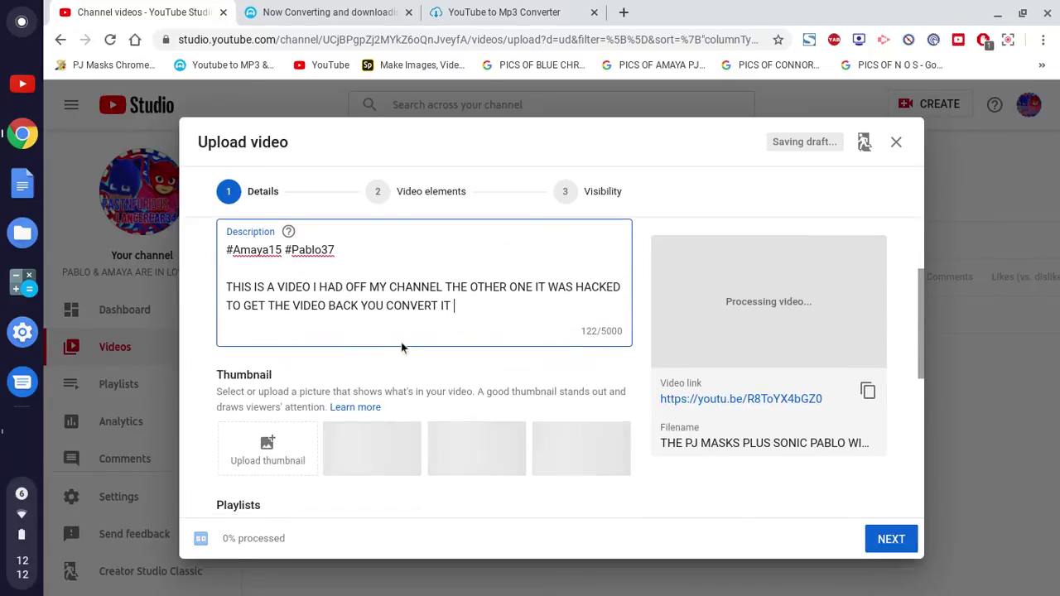
type("MP4 DOW")
key("BackSpace")
key("BackSpace")
key("BackSpace")
key("BackSpace")
- Insert "GO TO YOUTUBE" before "YOU CONVERT IT MP4" in the description
key("Left")
key("Left")
key("Left")
key("Left")
key("Left")
key("Left")
key("Left")
key("Left")
key("Left")
key("Left")
key("Left")
key("Left")
key("Left")
key("Left")
key("Left")
type("GO TO YOUTUBE ")
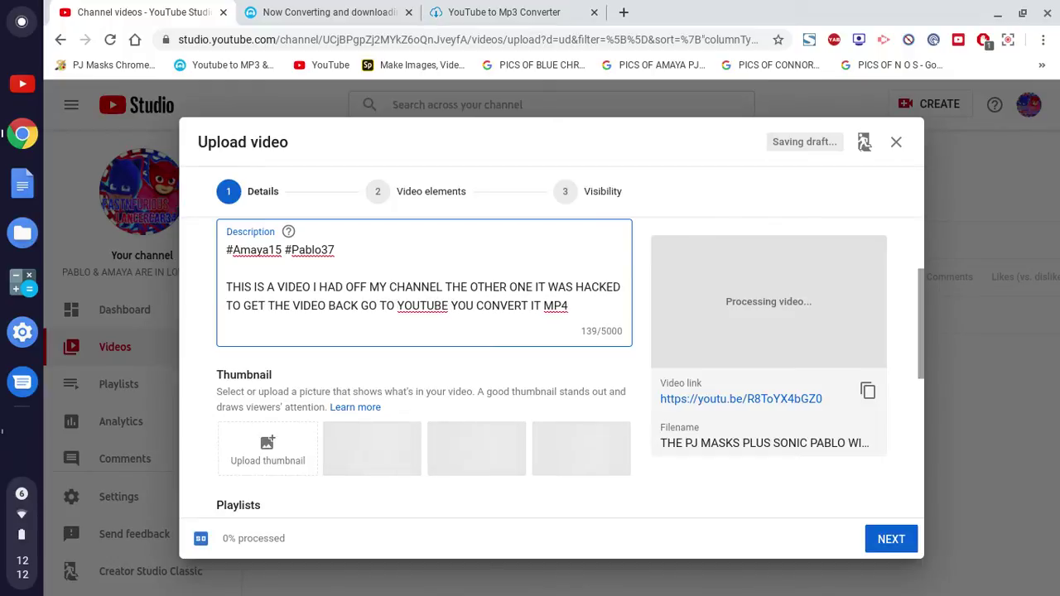
- Insert "AND GO TO ANY VIDEO" after "YOUTUBE" in the description
type("AND GO TO ANY ")
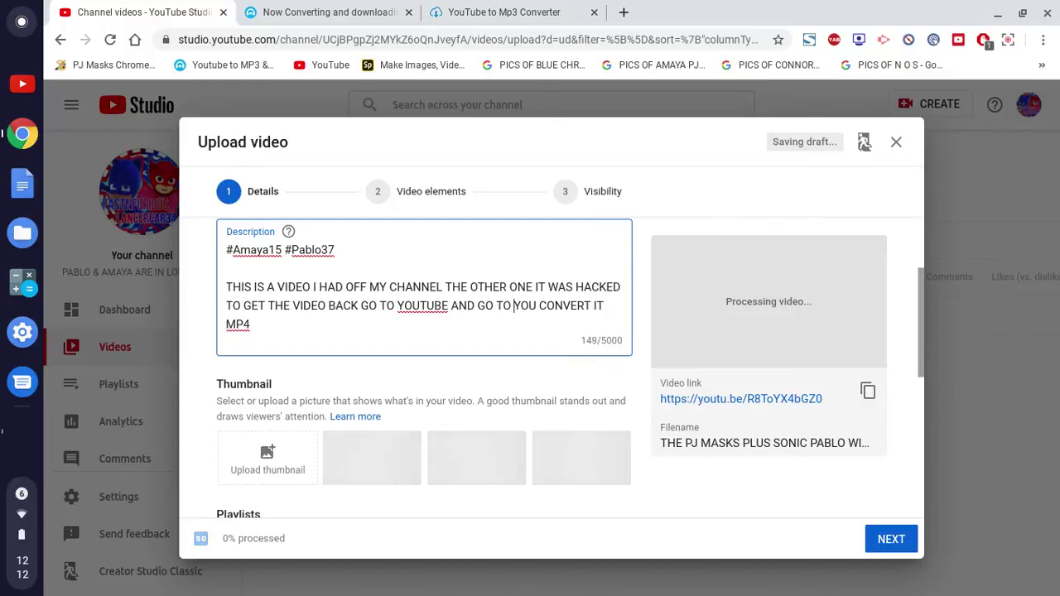
type("VIDEO YUOU")
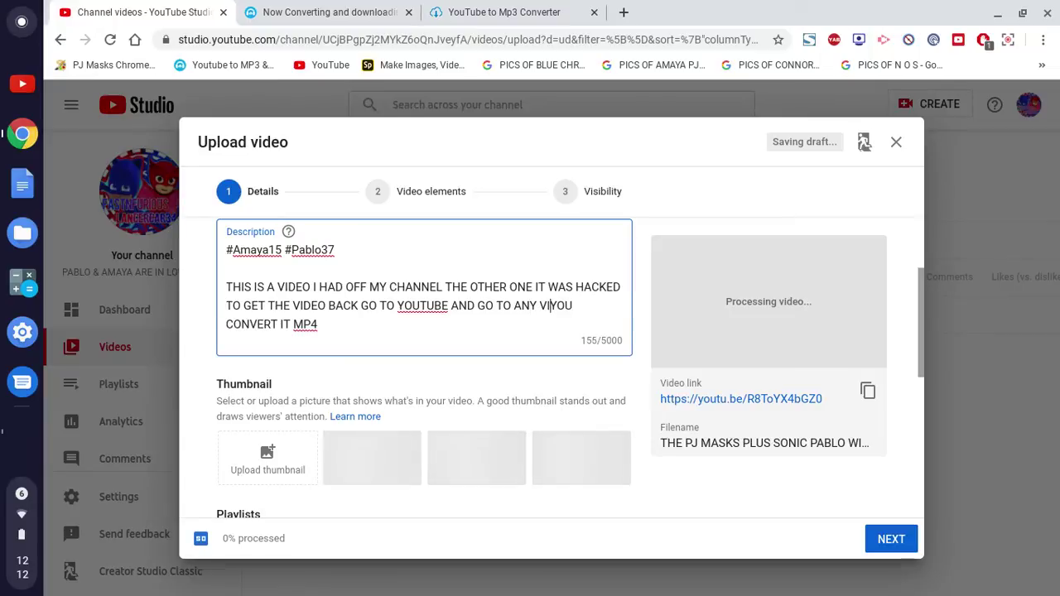
key("BackSpace")
key("BackSpace")
key("BackSpace")
key("BackSpace")
key("BackSpace")
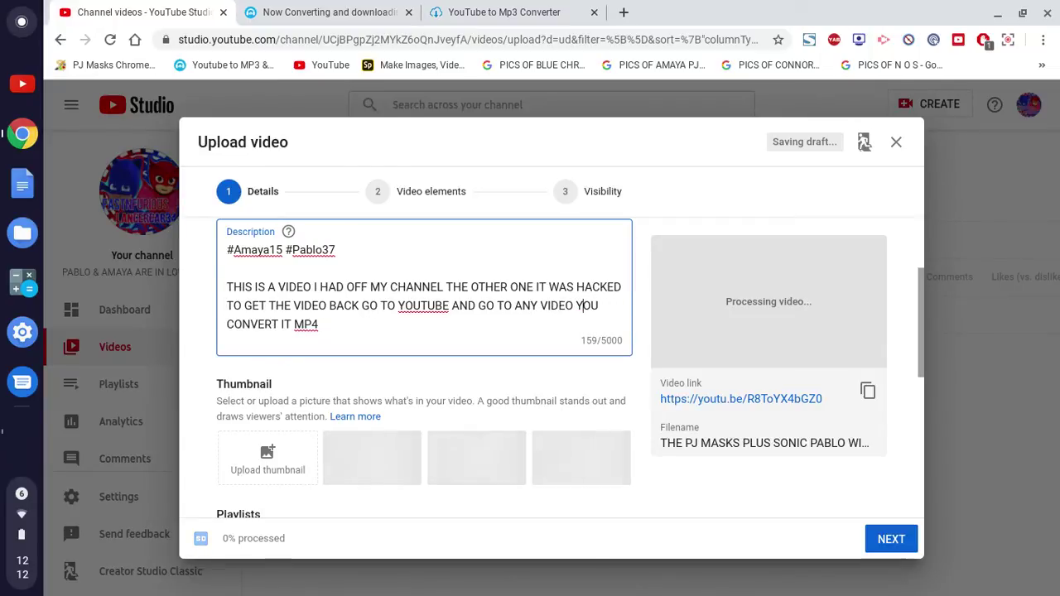
- Insert "HAD TAP SHARE AND CLICK COPY LINK" before "CONVERT IT MP4" in the description
key("Right")
key("Right")
key("Right")
key("Right")
type("HAD AND")
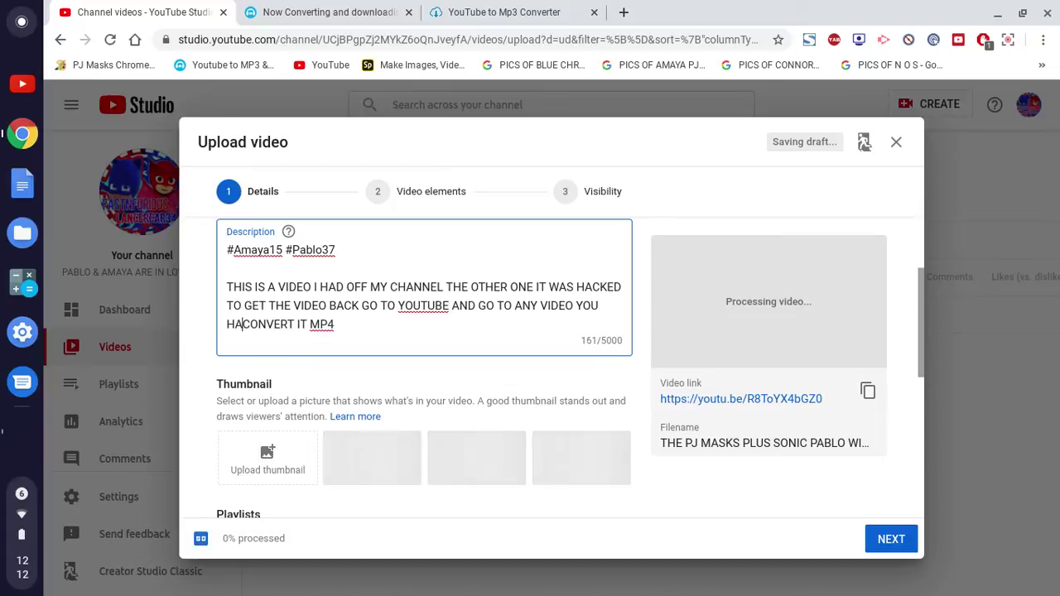
key("BackSpace")
key("BackSpace")
key("BackSpace")
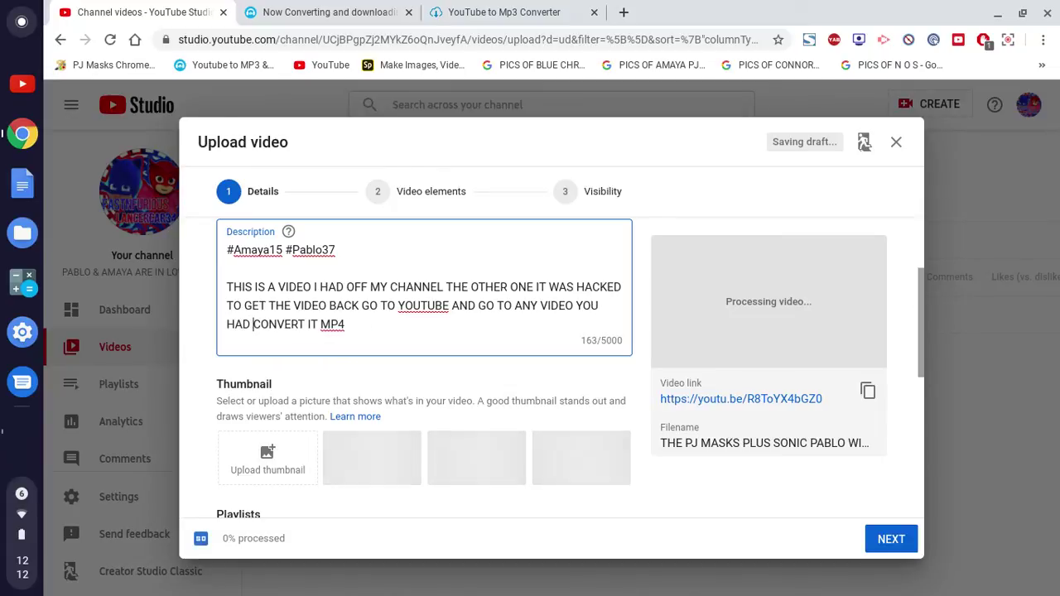
type("TAP SHARE AND ")
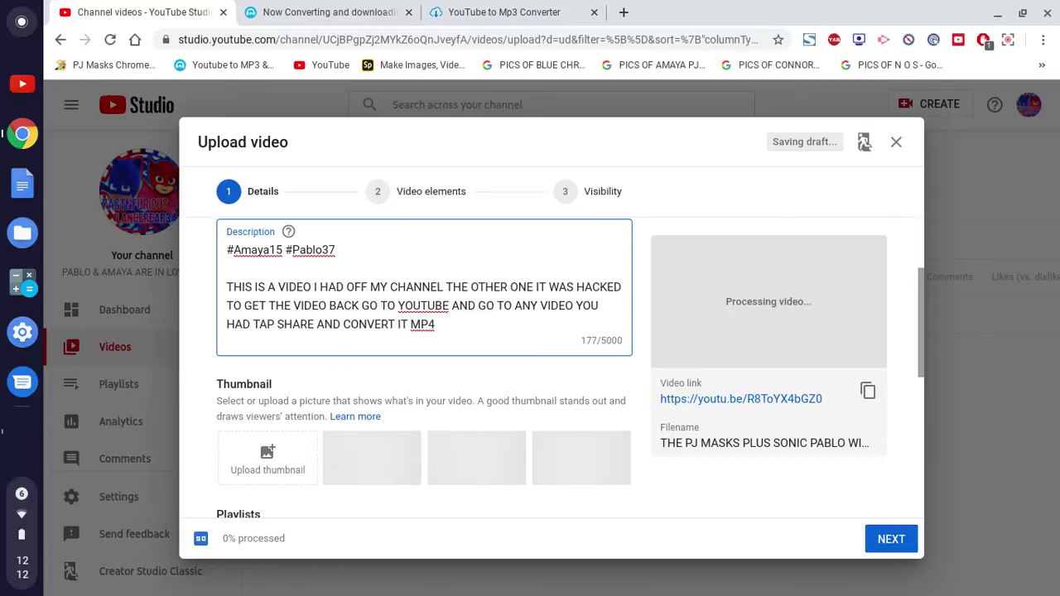
type("CLICK")
type(" COPY LI")
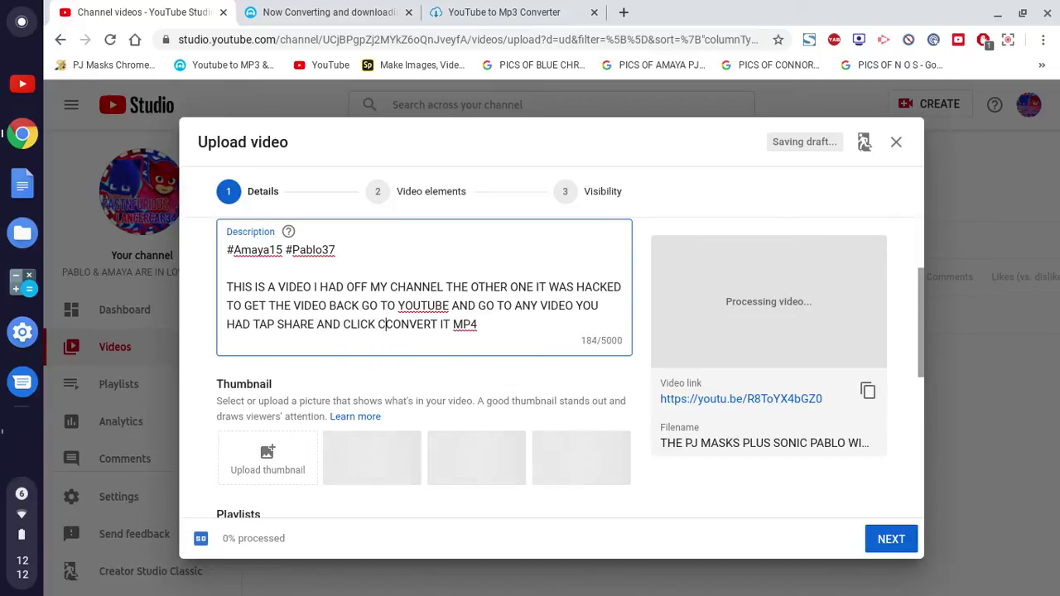
type("NK CO")
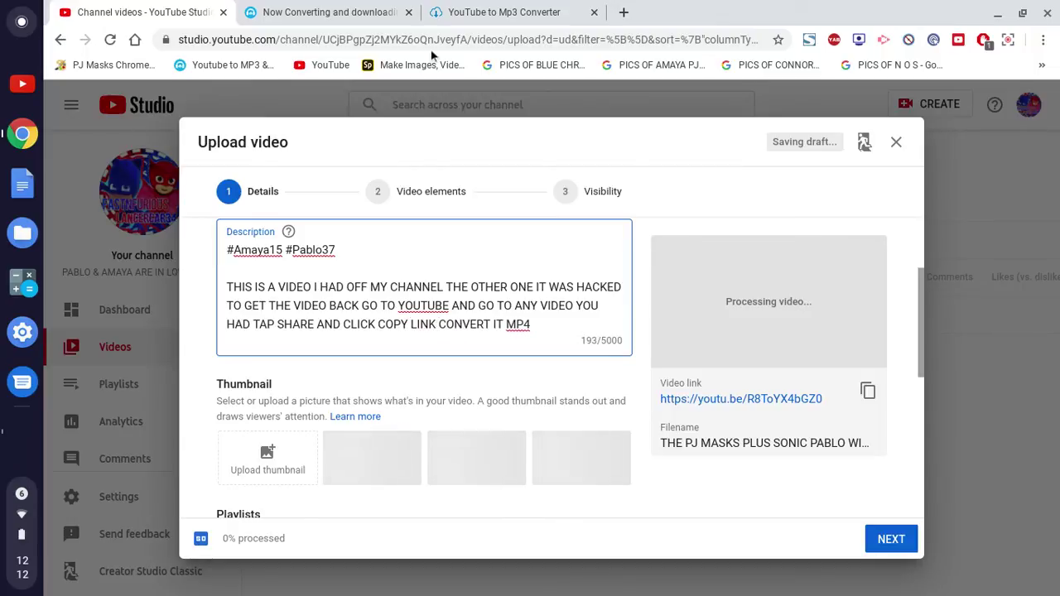
- Open YouTube in a new browser tab and close the YouTube to Mp3 Converter tab
left_click(623, 14)
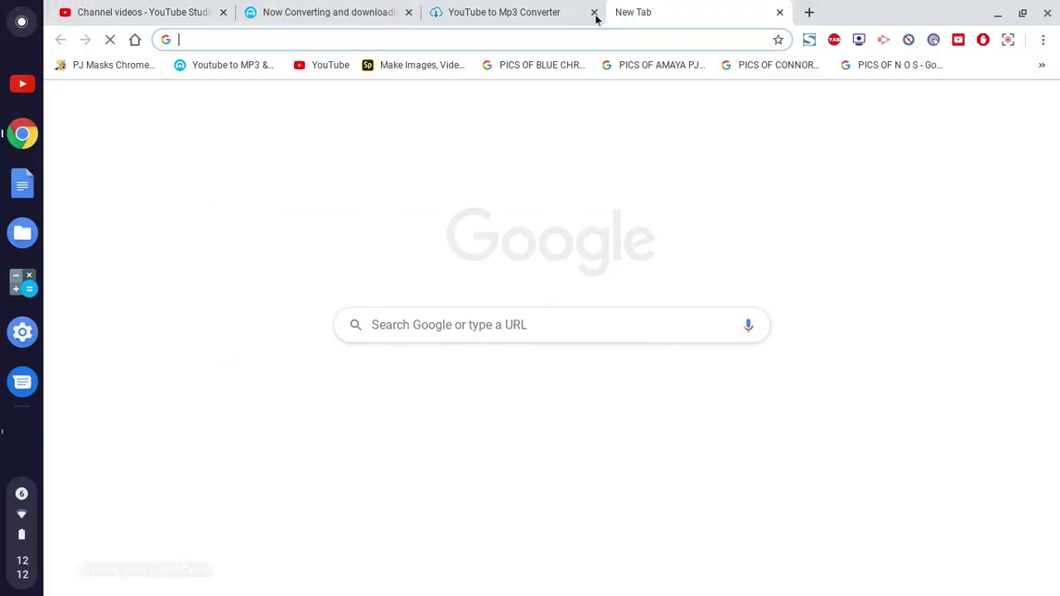
left_click(594, 12)
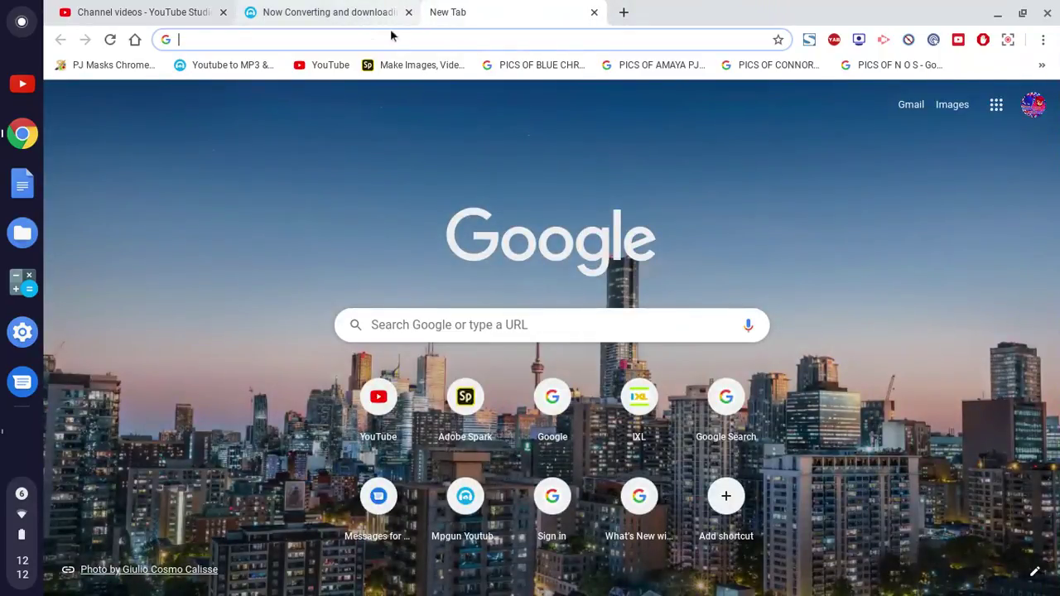
left_click(331, 66)
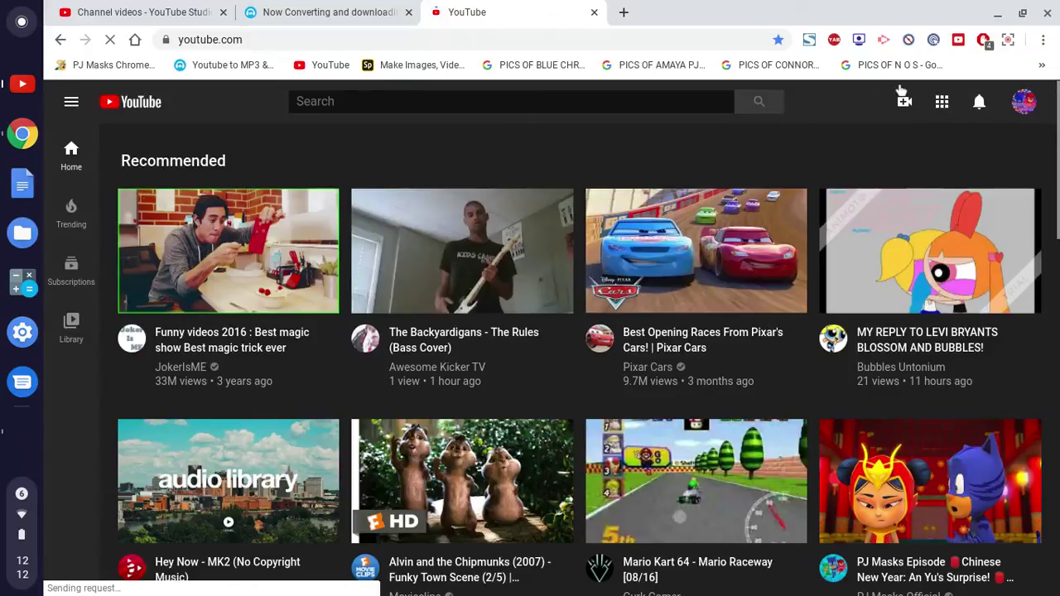
- Search YouTube with the most recent suggested query, the one about my girls and sonic
left_click(547, 104)
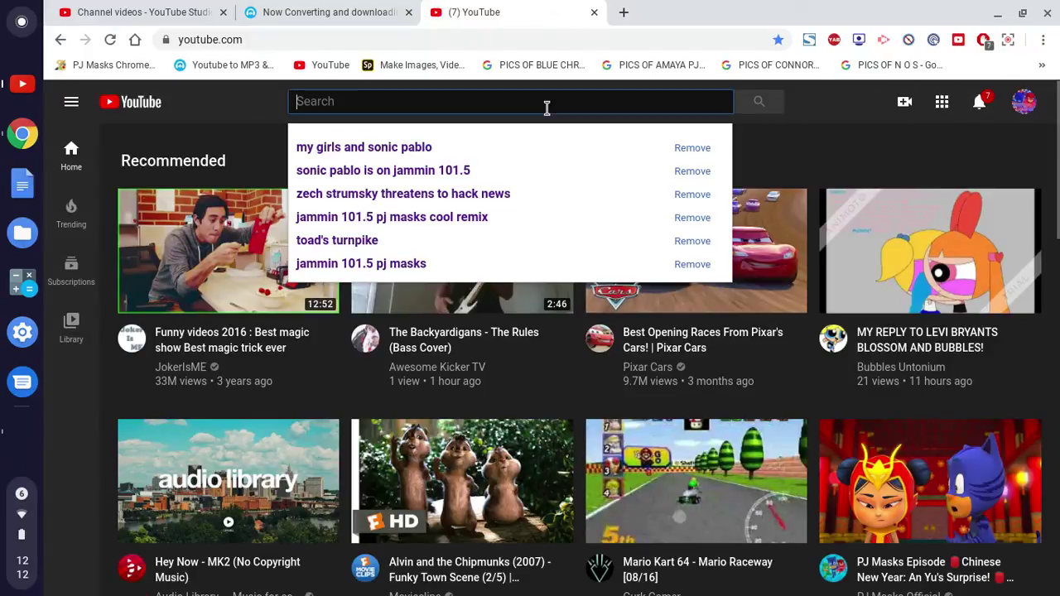
type("M")
key("Down")
key("Return")
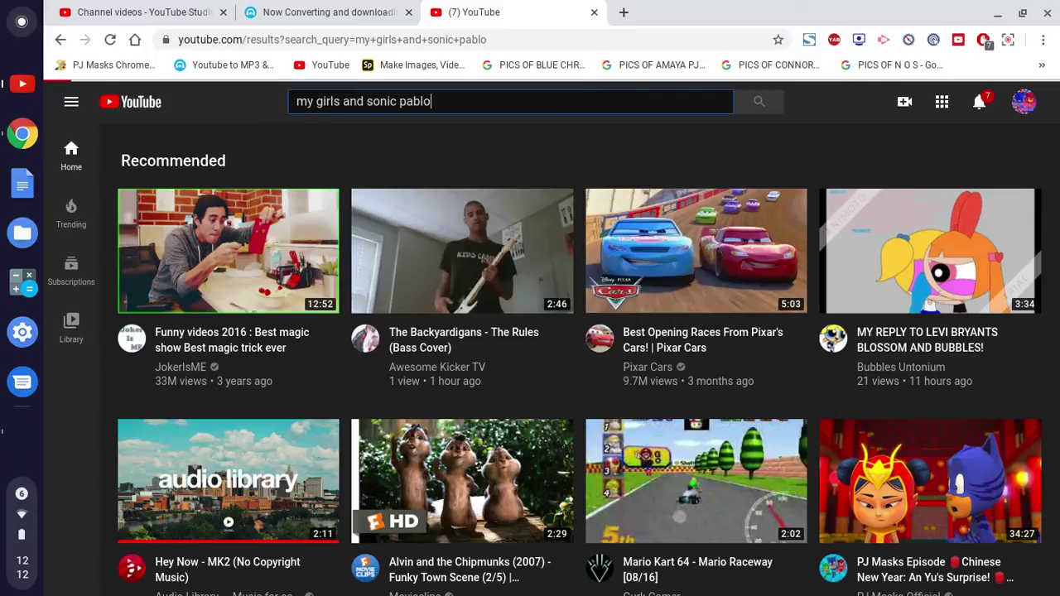
- Look through the search results and open the channel with 49 videos and the red rocket picture
scroll(381, 343, "down", 5)
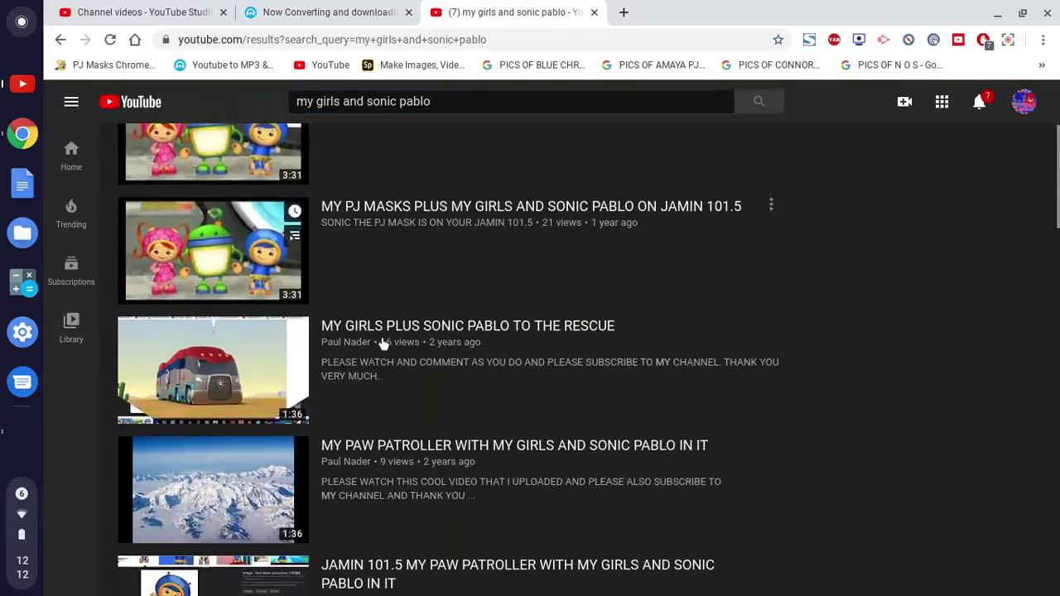
scroll(383, 344, "down", 20)
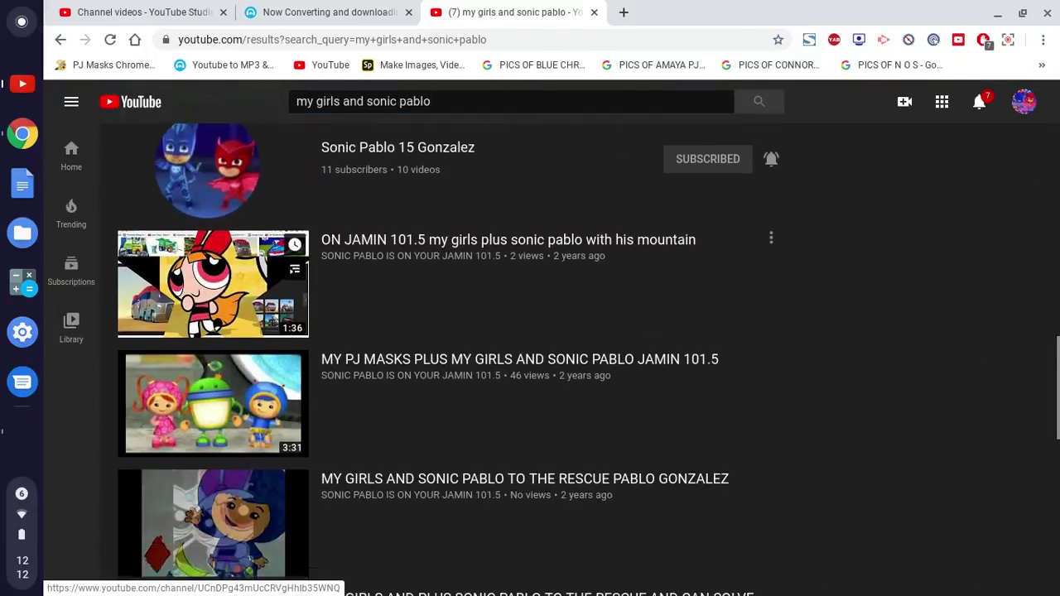
scroll(384, 344, "down", 12)
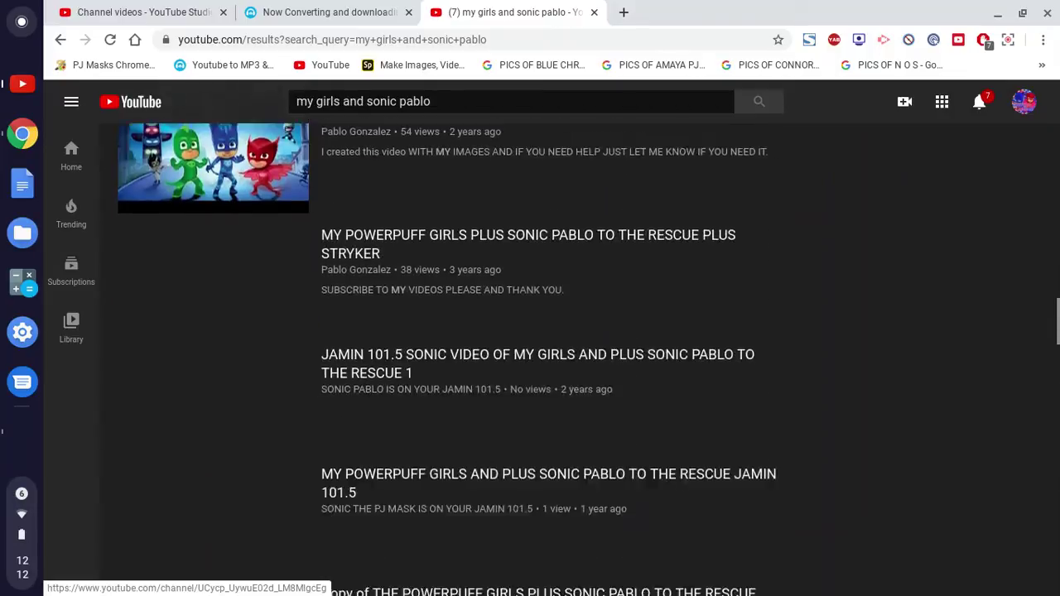
scroll(449, 359, "down", 15)
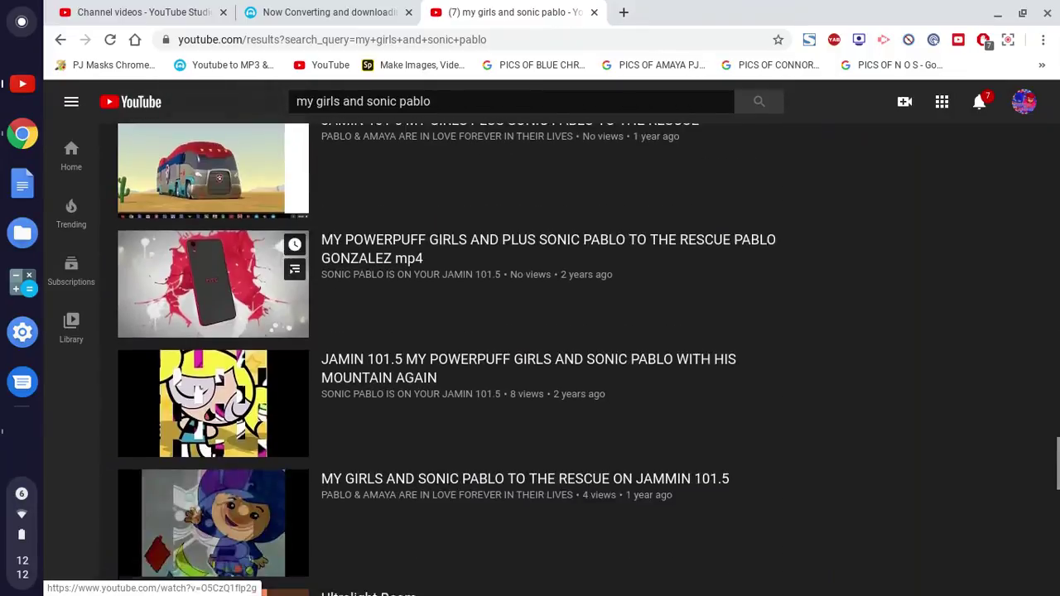
scroll(366, 330, "down", 6)
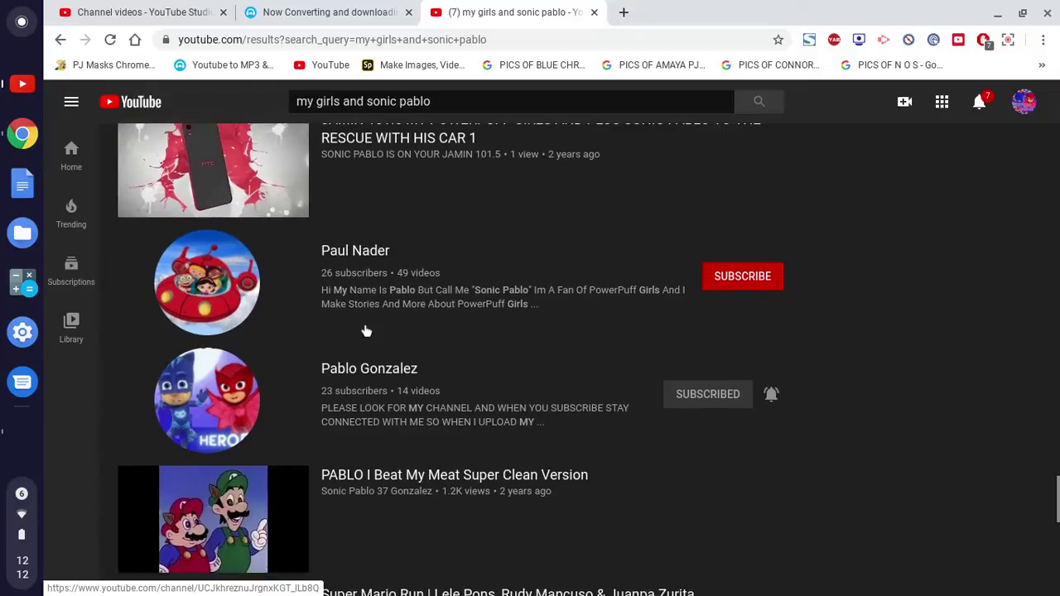
left_click(347, 258)
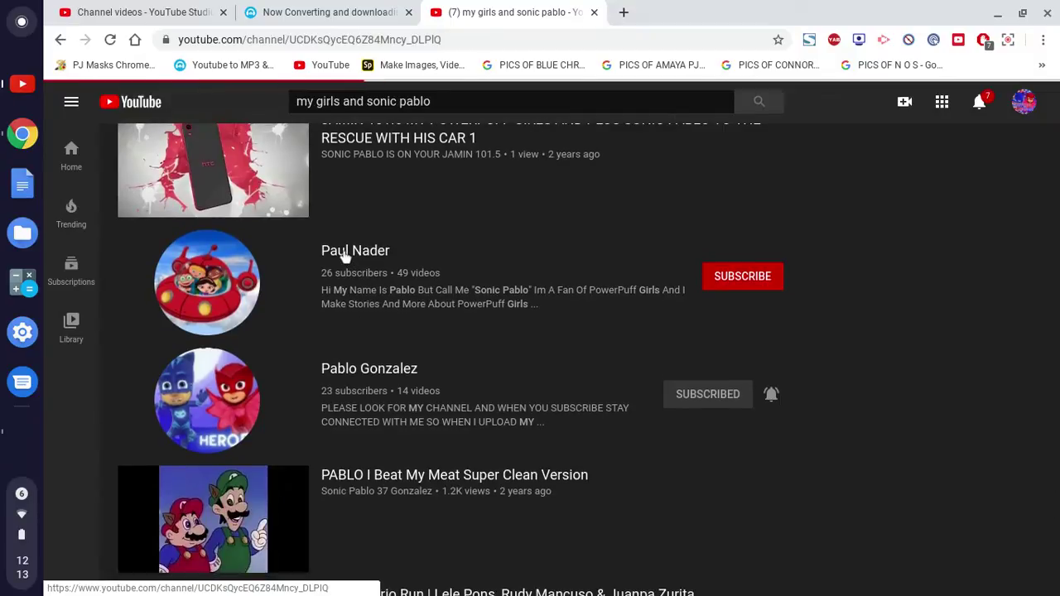
scroll(513, 398, "down", 4)
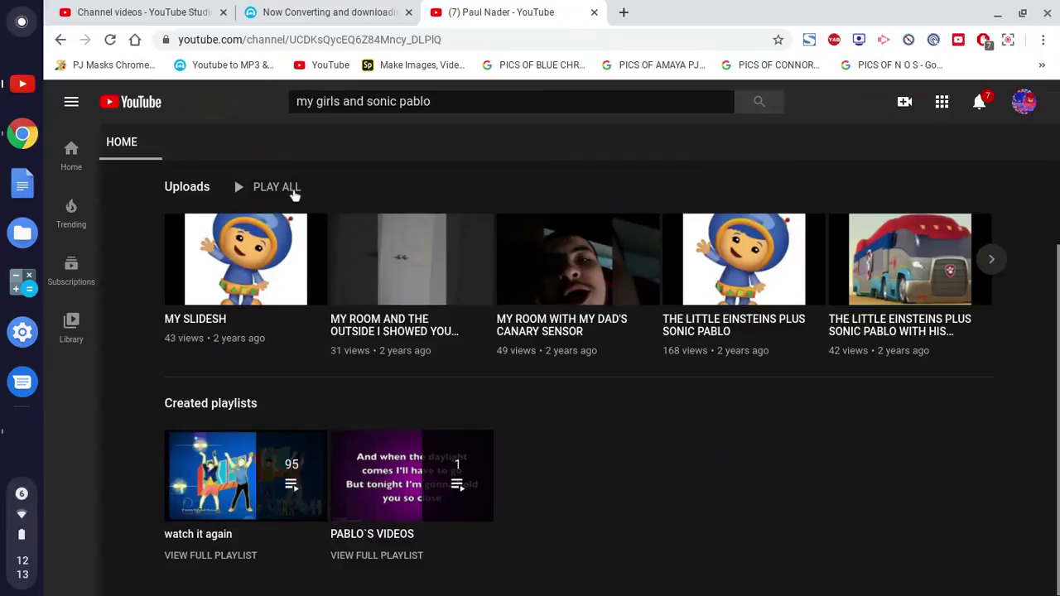
- Browse the channel's Uploads row, play all its uploads and pause the first video, MY SLIDESH
left_click(990, 260)
left_click(989, 262)
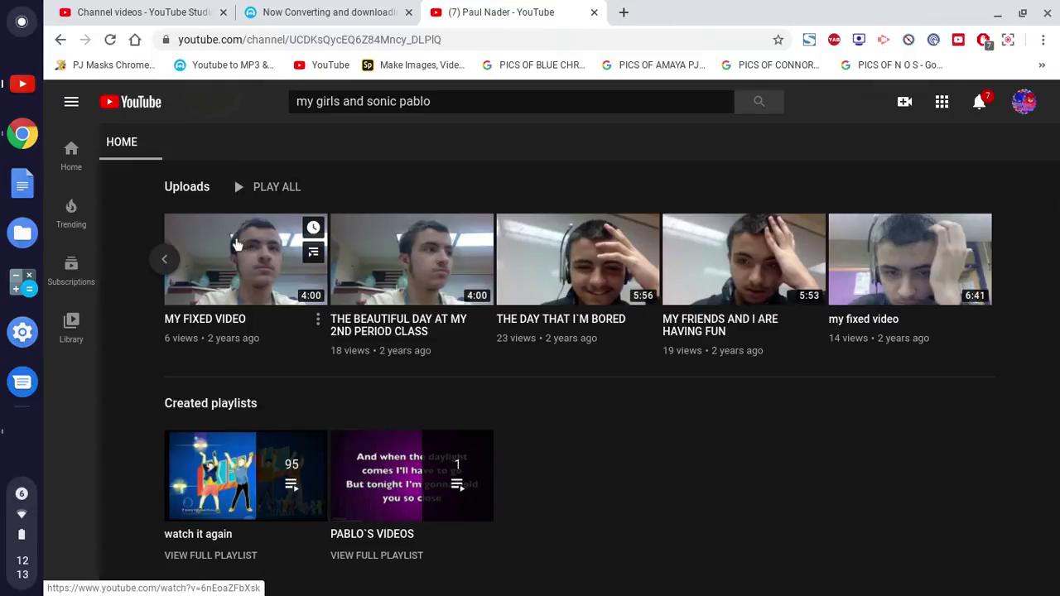
left_click(259, 189)
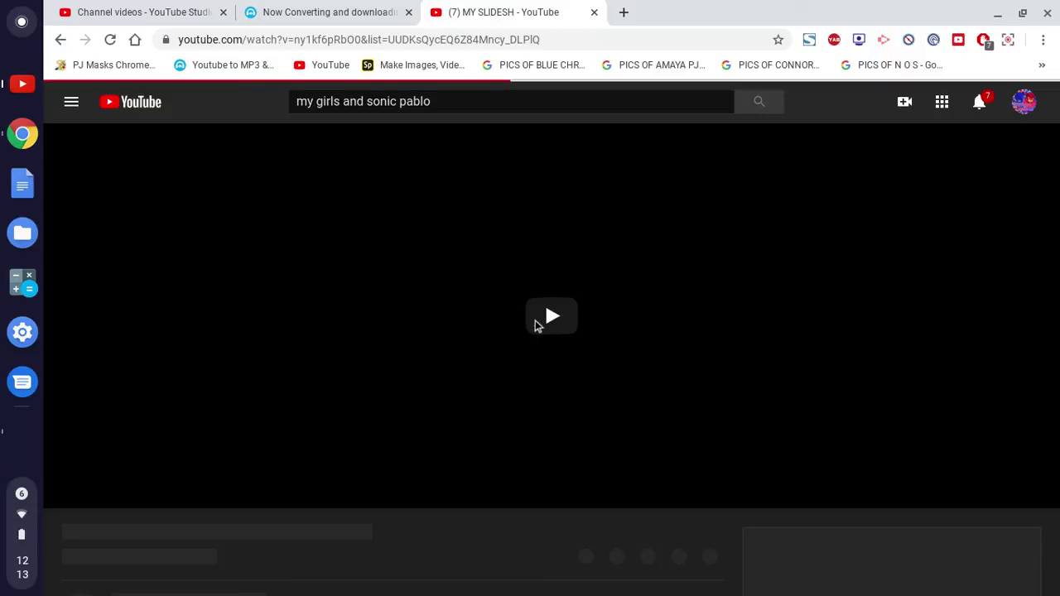
left_click(507, 326)
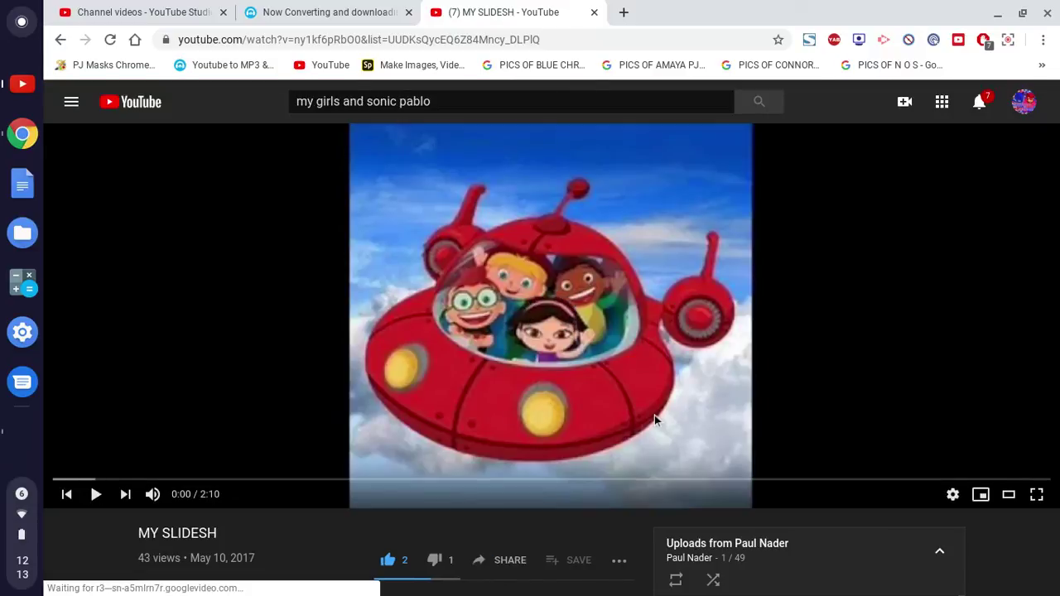
- Look through the channel's full uploads playlist beside the paused video, down to its last entry and partway back
scroll(654, 418, "down", 5)
scroll(654, 420, "down", 4)
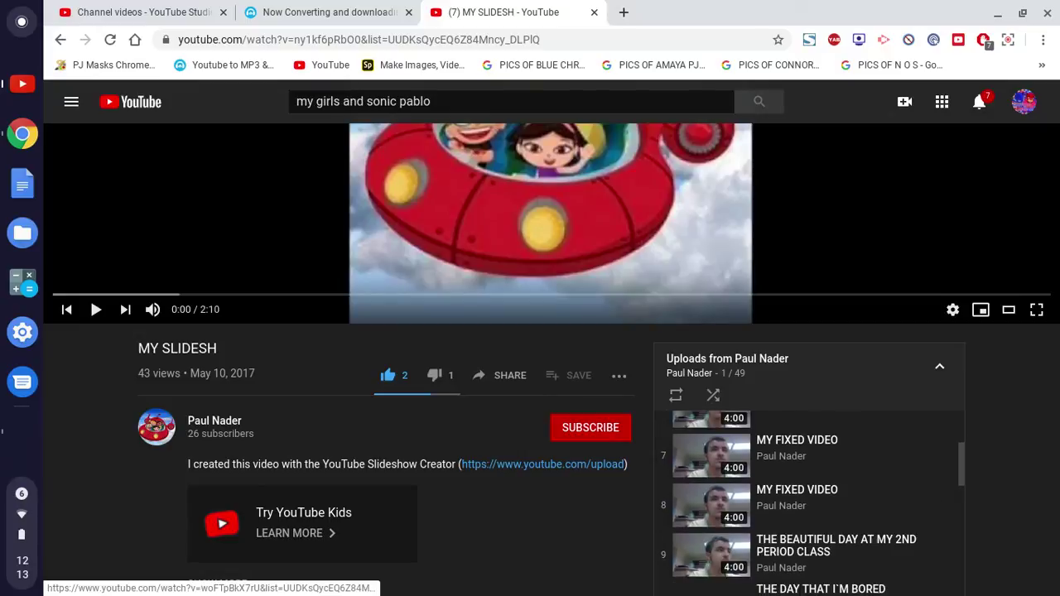
scroll(422, 348, "down", 3)
scroll(421, 348, "down", 2)
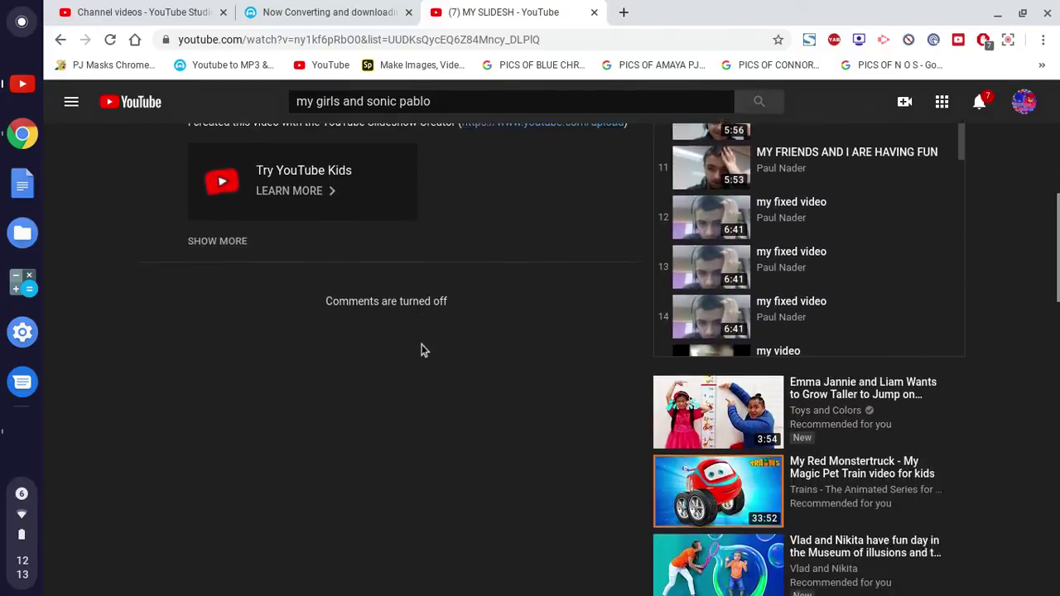
scroll(745, 212, "down", 6)
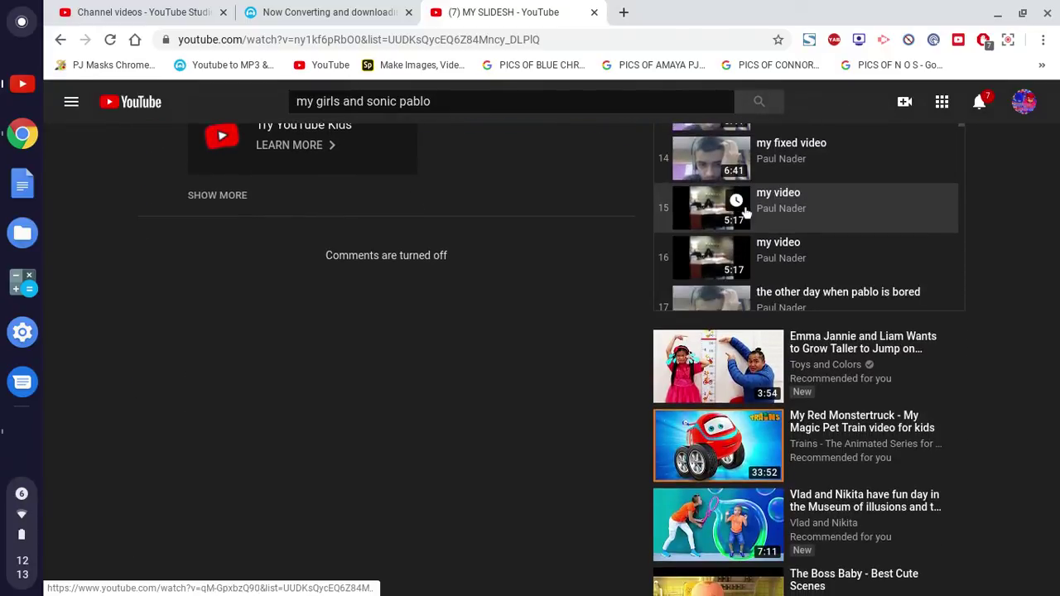
scroll(736, 211, "down", 5)
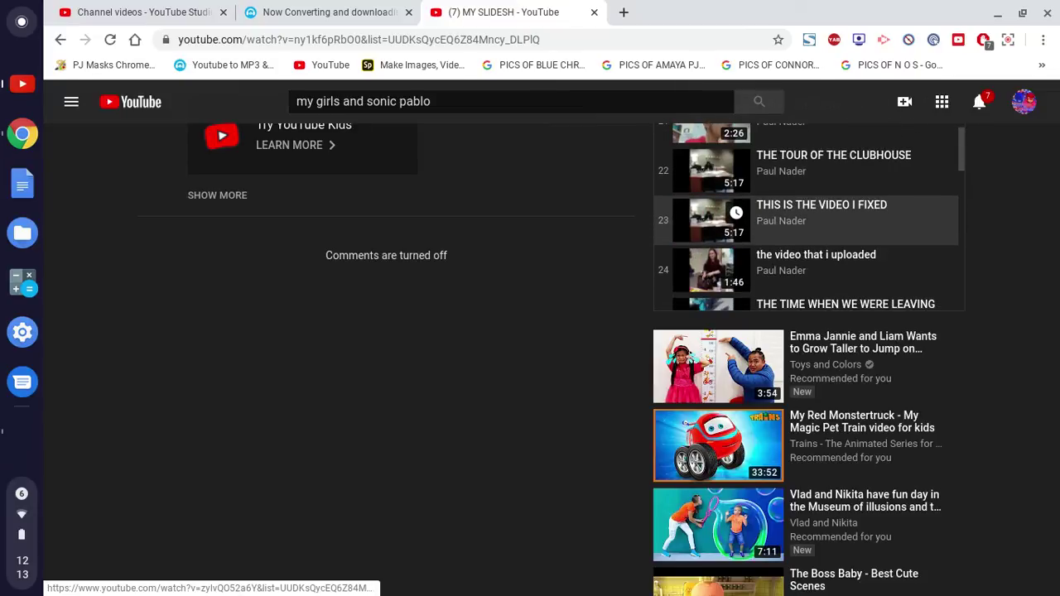
scroll(736, 187, "down", 6)
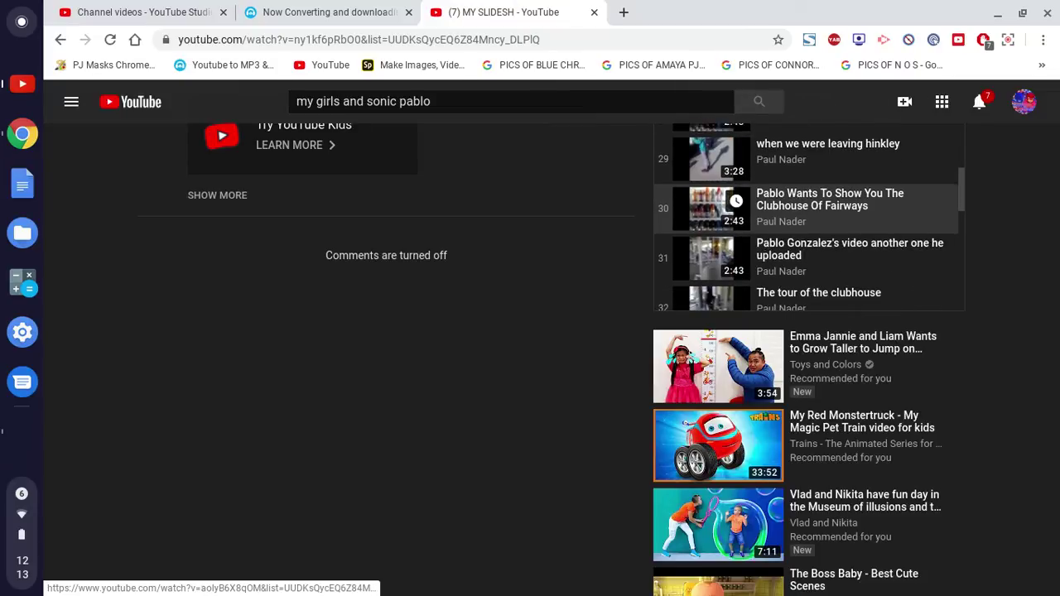
scroll(736, 165, "down", 7)
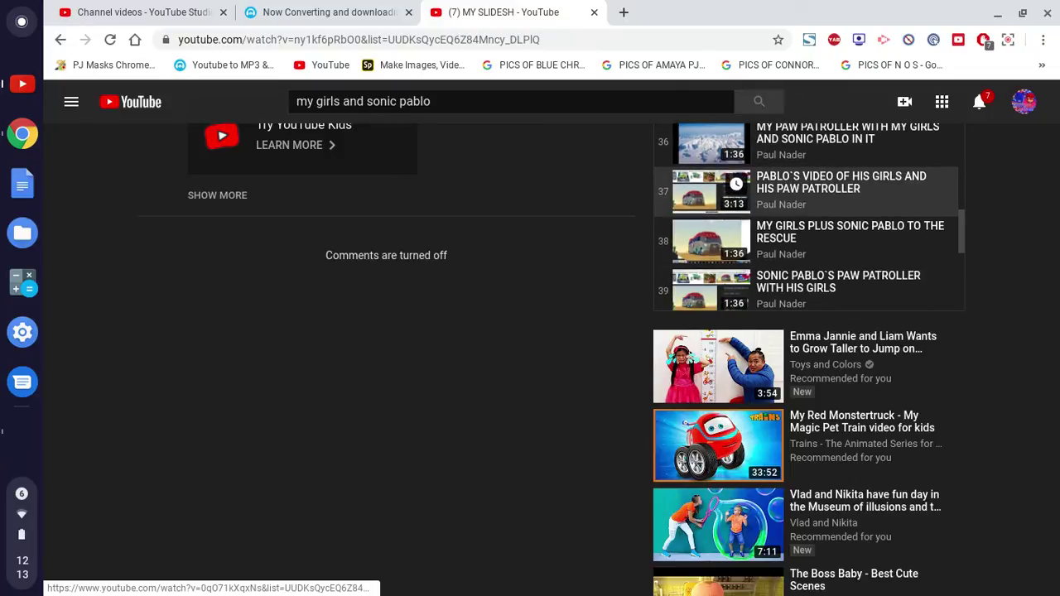
scroll(719, 188, "down", 5)
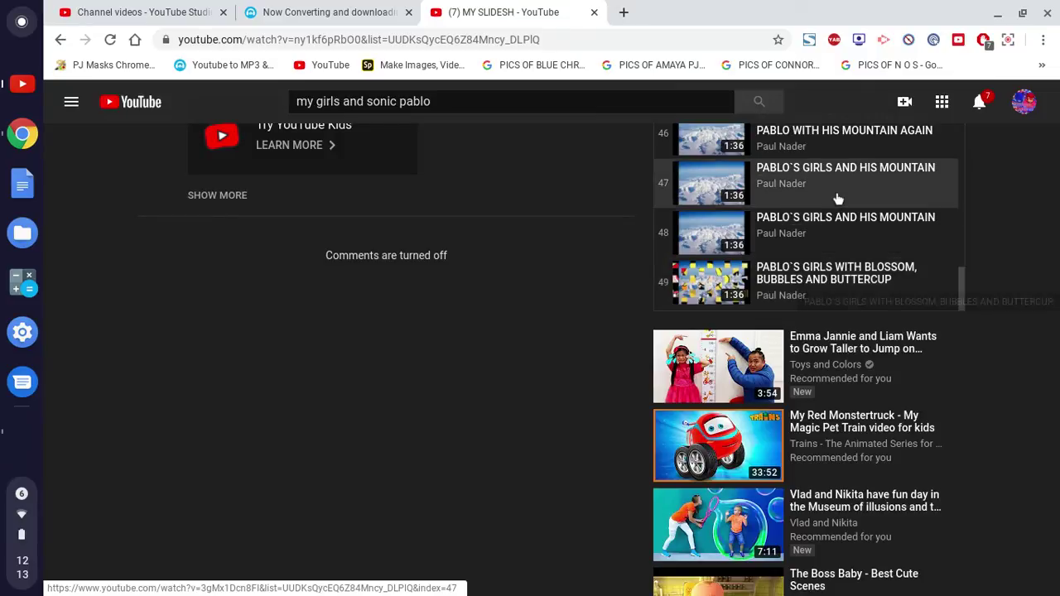
scroll(837, 199, "up", 10)
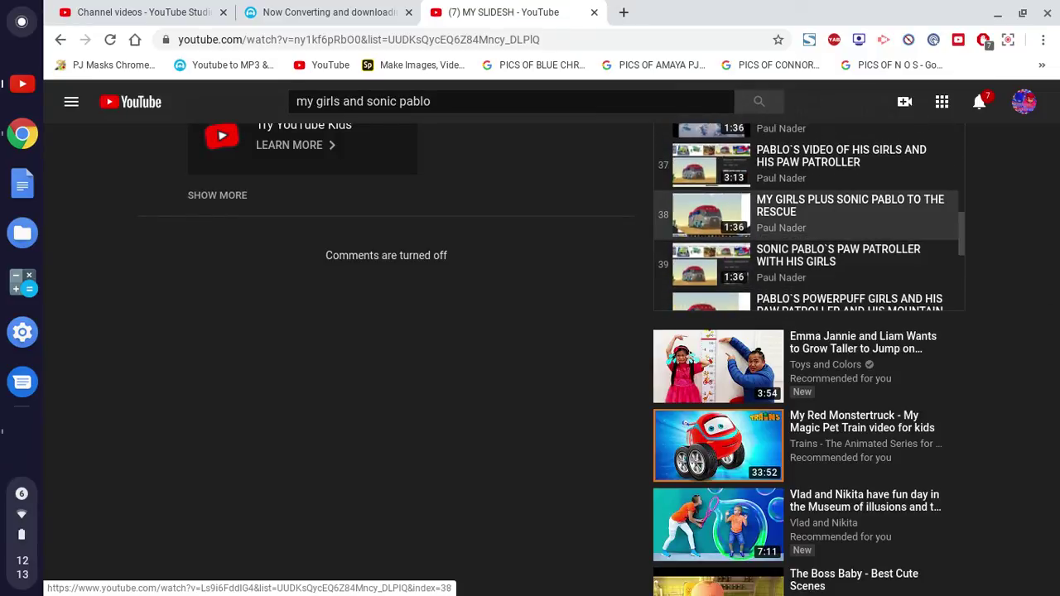
- Return to the upload draft and append "THEN DOWNLOAD IT AND UPLOAD IT TO YOUR YOUTUBE CHANNEL" to the end of the description
left_click(136, 12)
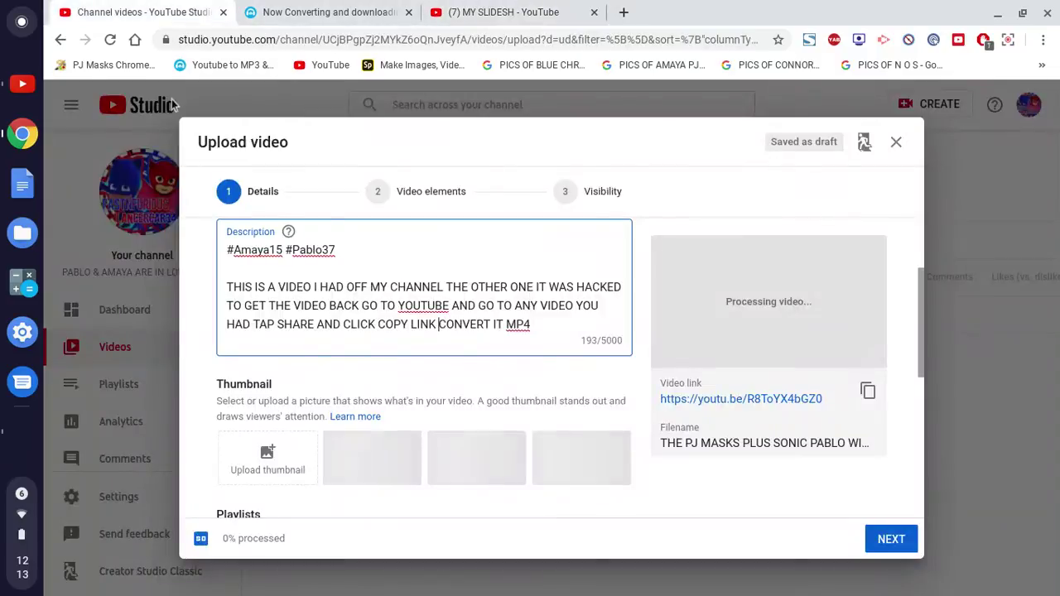
right_click(556, 331)
left_click(535, 353)
type("THAN")
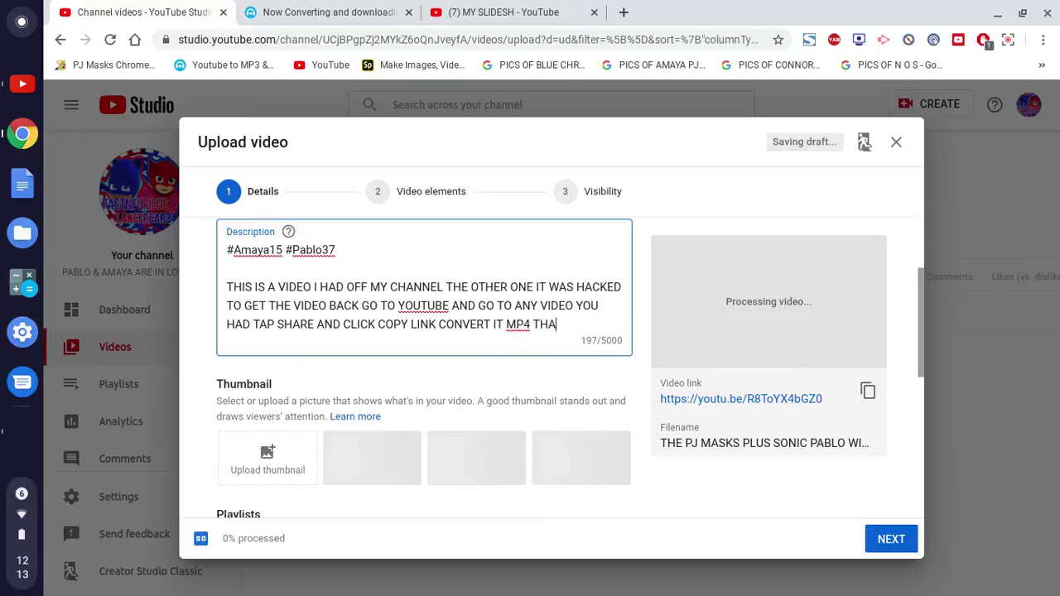
key("BackSpace")
key("BackSpace")
type("EN TH")
key("BackSpace")
key("BackSpace")
type("DOWNLOAD IT AND ")
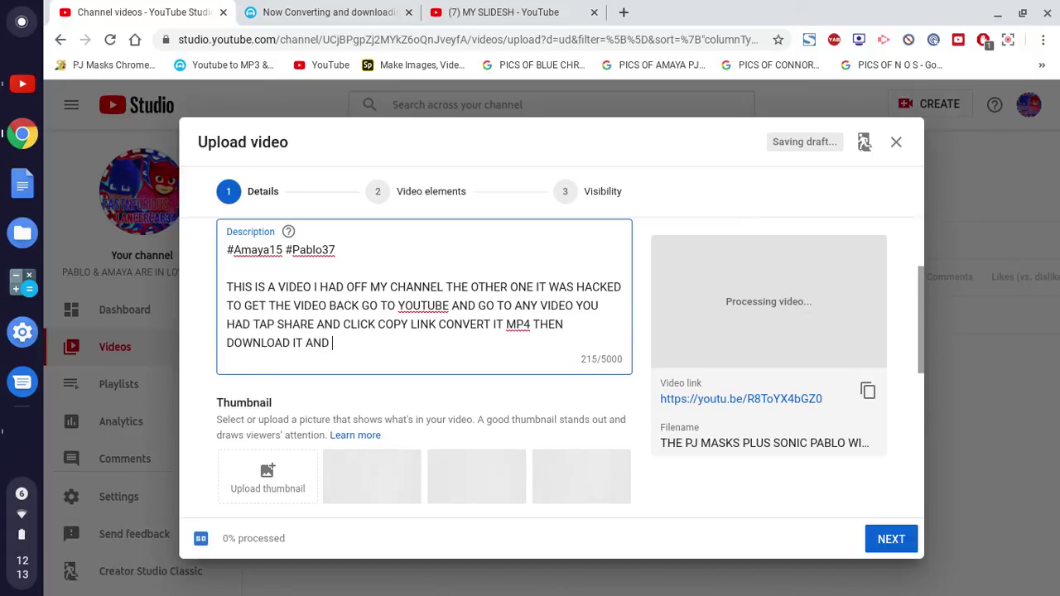
type("UPLOAD IT T")
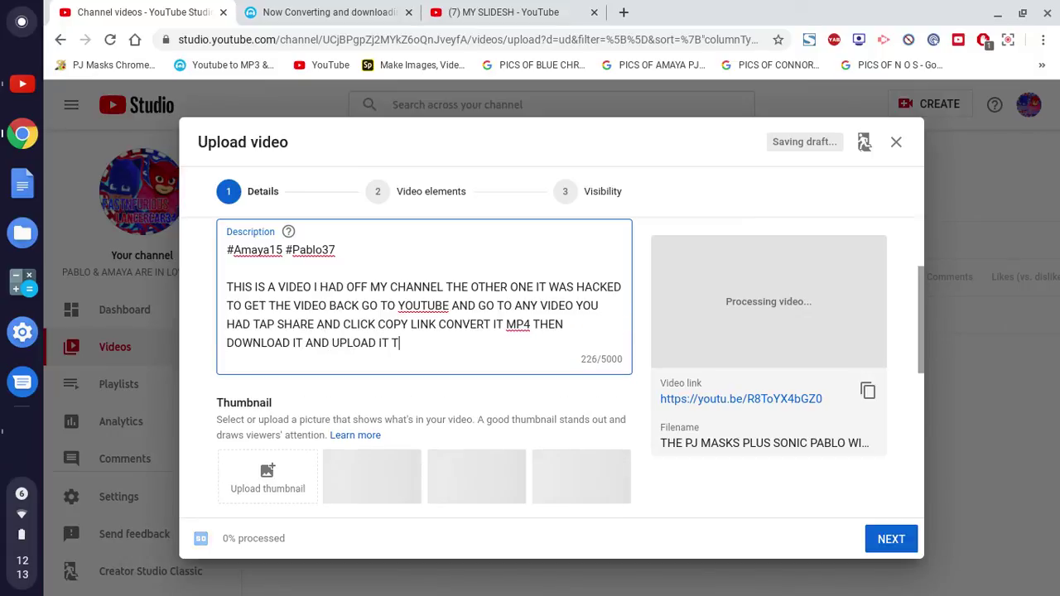
type("O YOUR YOU")
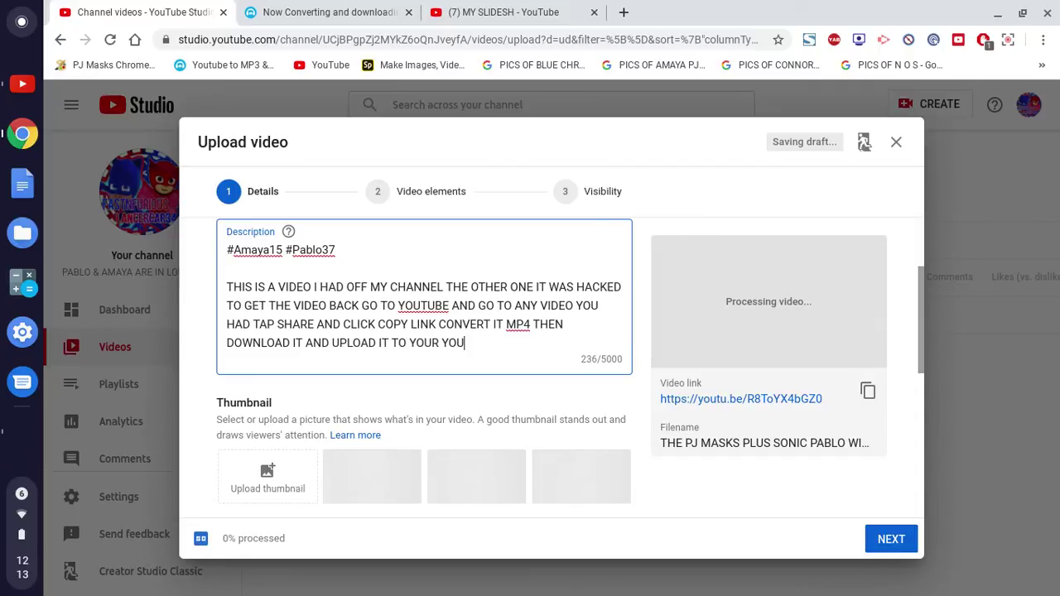
type("TUBE CHANNEL")
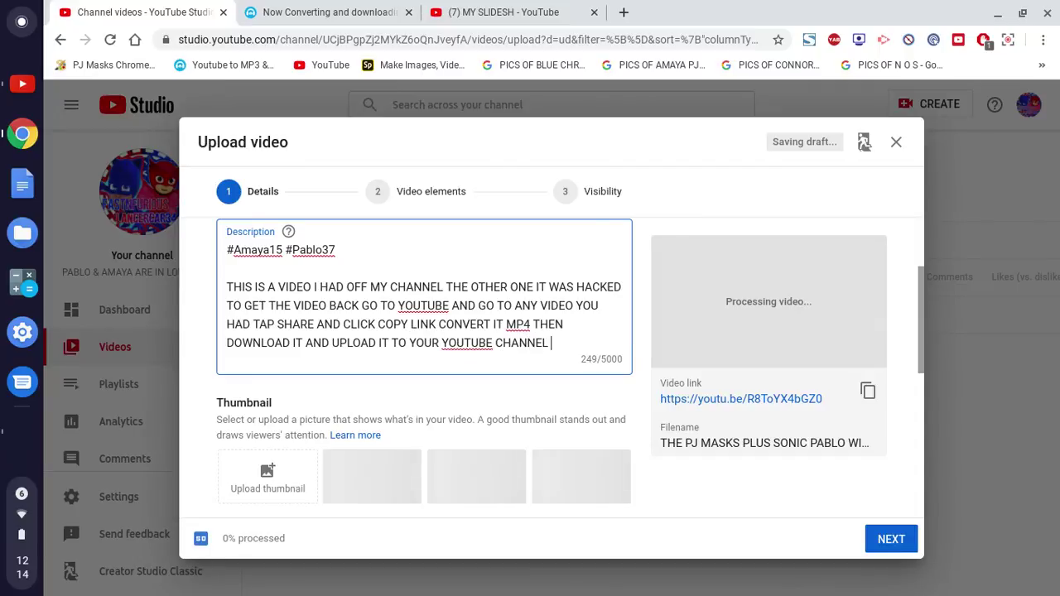
- Have the audience set to not made for kids and advance the upload to the Visibility stage
scroll(472, 344, "down", 4)
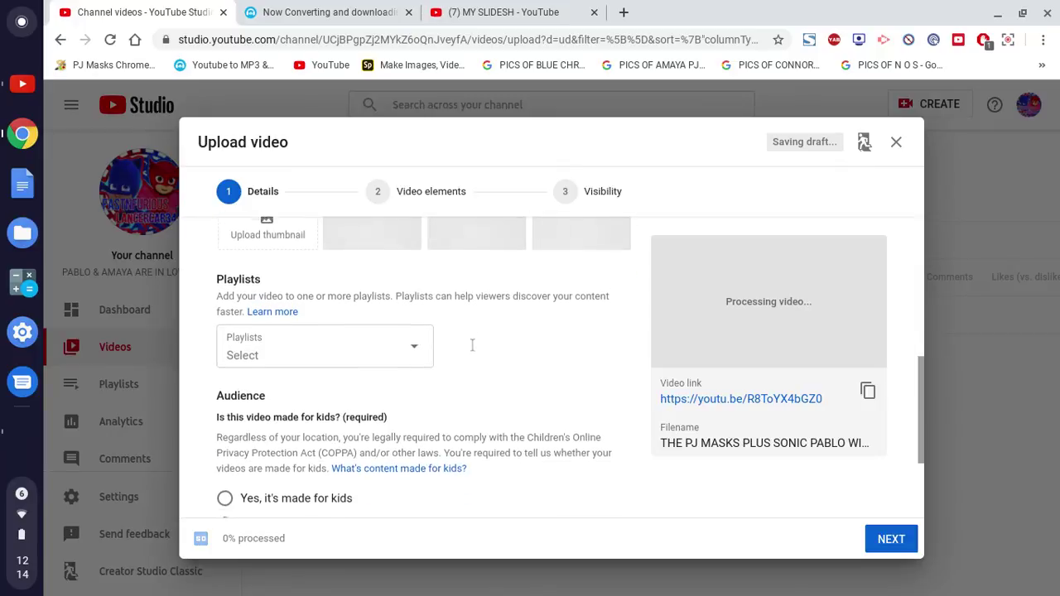
scroll(472, 344, "down", 1)
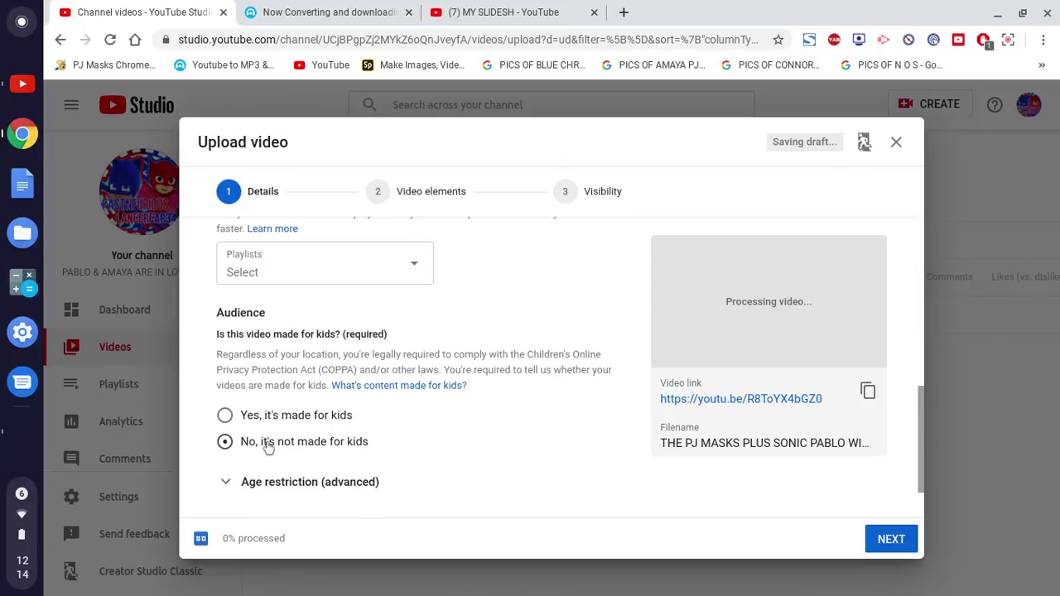
left_click(891, 540)
left_click(883, 540)
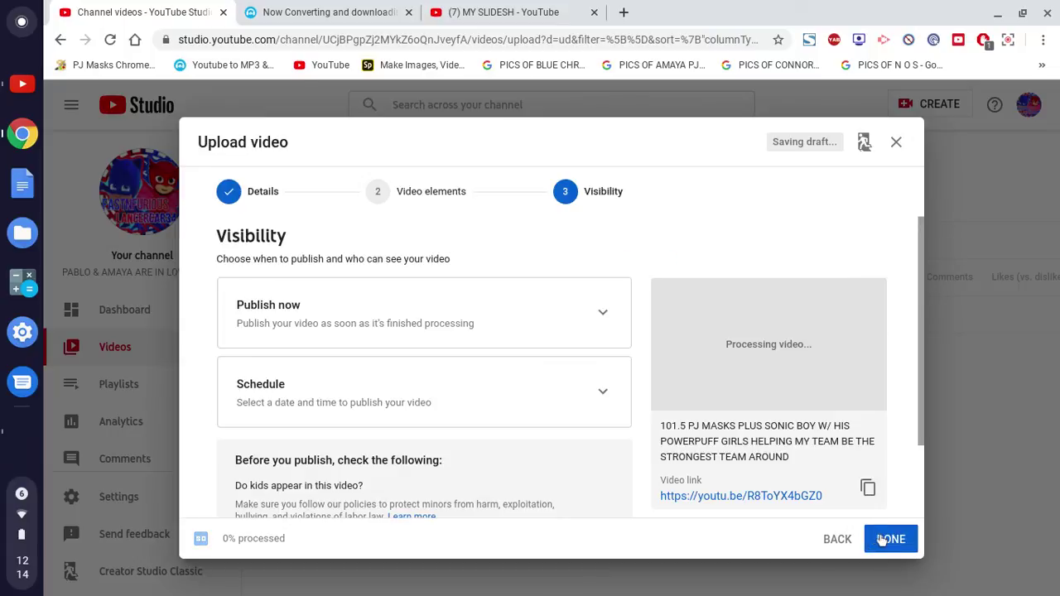
- Publish the video now with Public visibility and dismiss the video processing notice
left_click(460, 317)
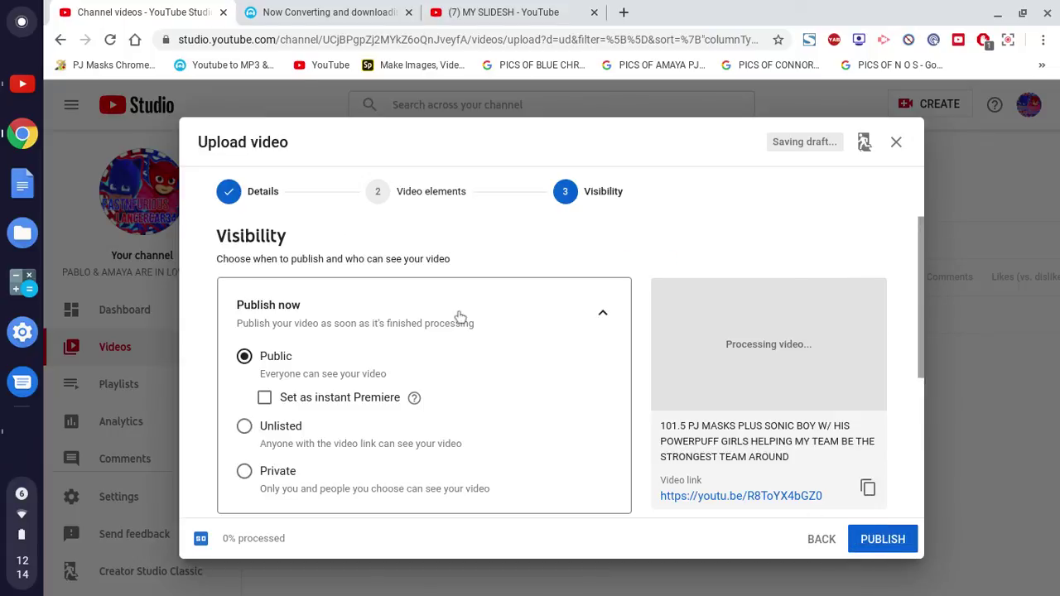
scroll(458, 315, "down", 3)
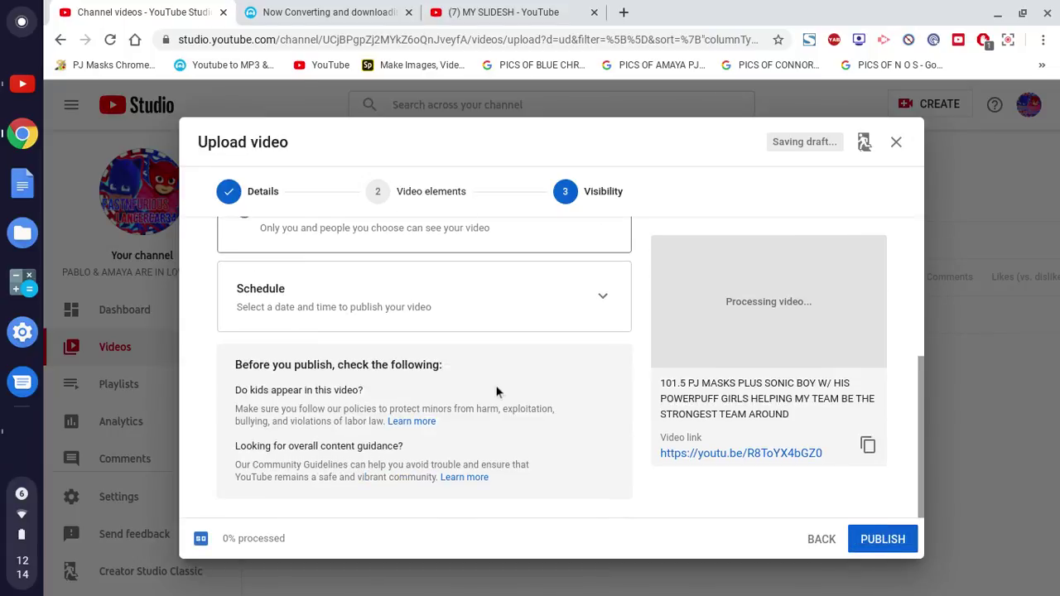
scroll(821, 512, "up", 3)
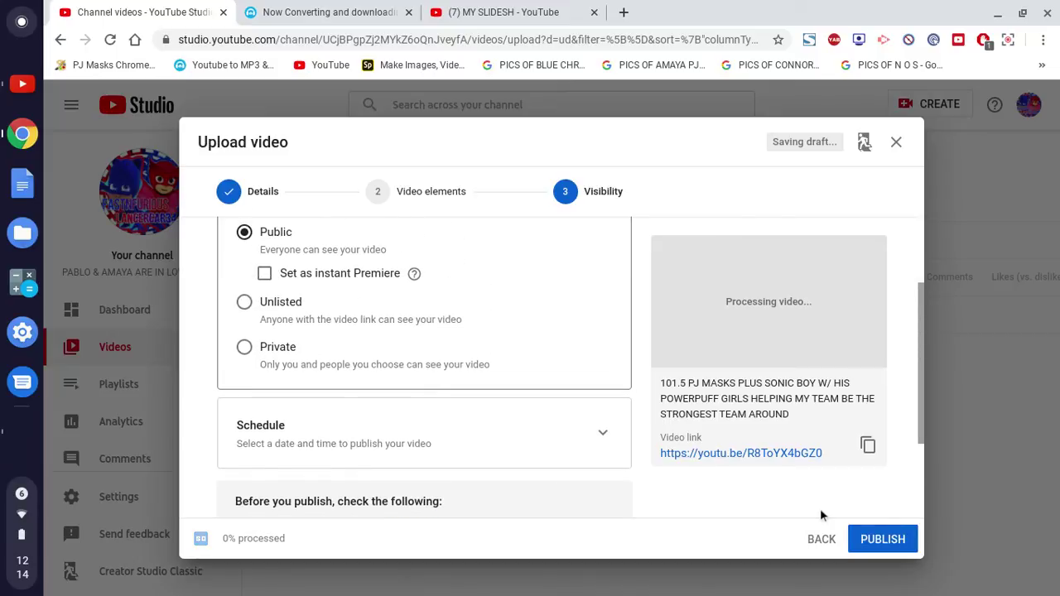
left_click(875, 538)
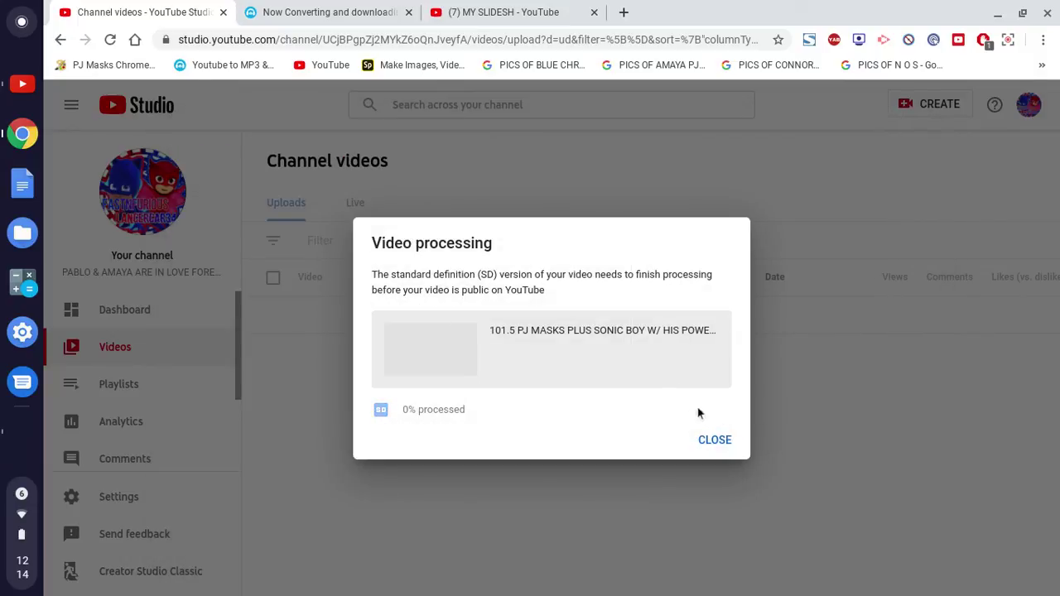
left_click(716, 442)
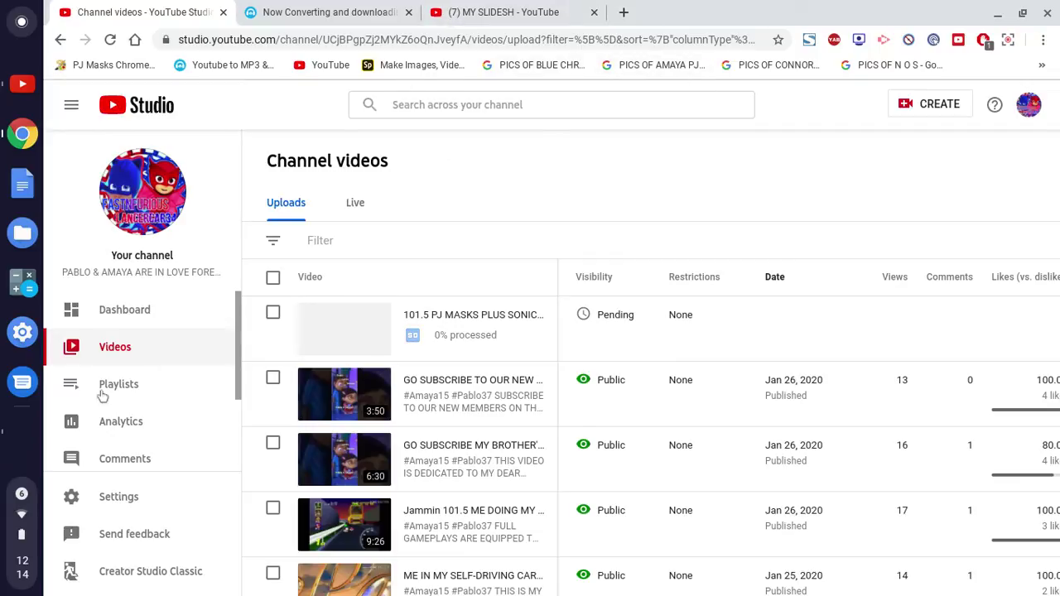
left_click(22, 432)
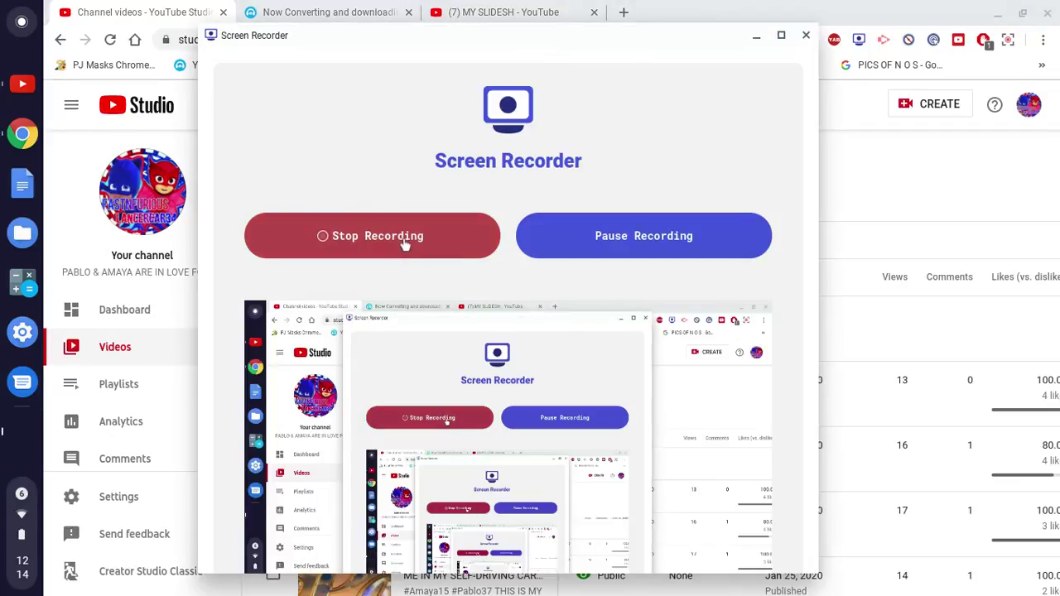